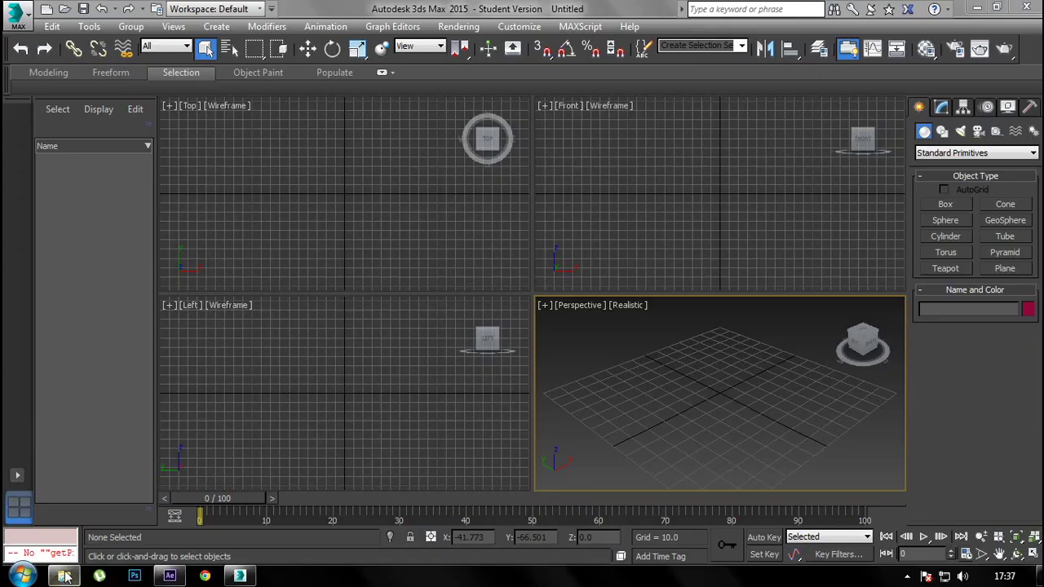
- Open hummer.max by dragging it from its folder into the empty scene
mouse_move(65, 577)
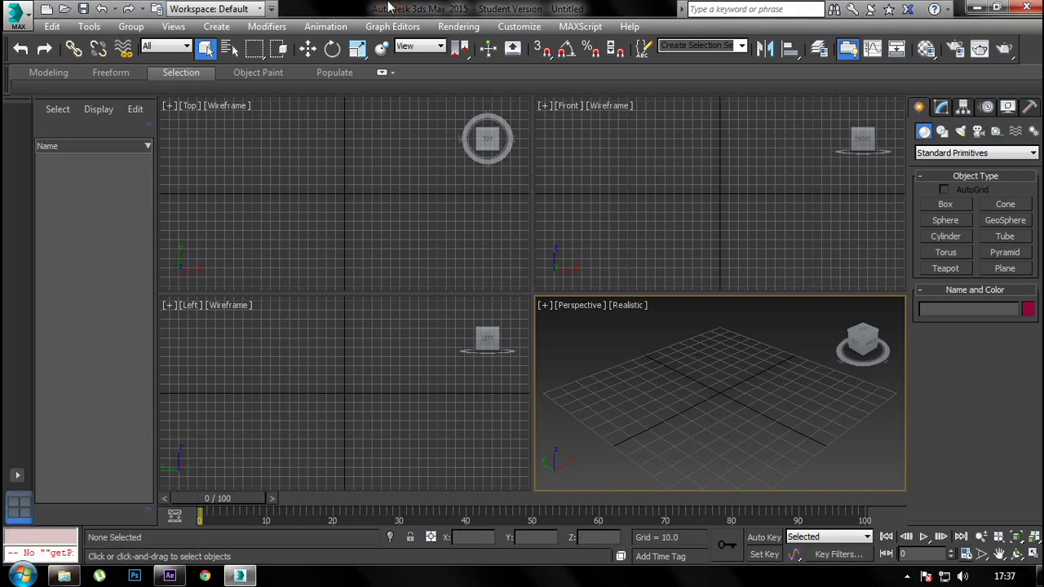
click(410, 154)
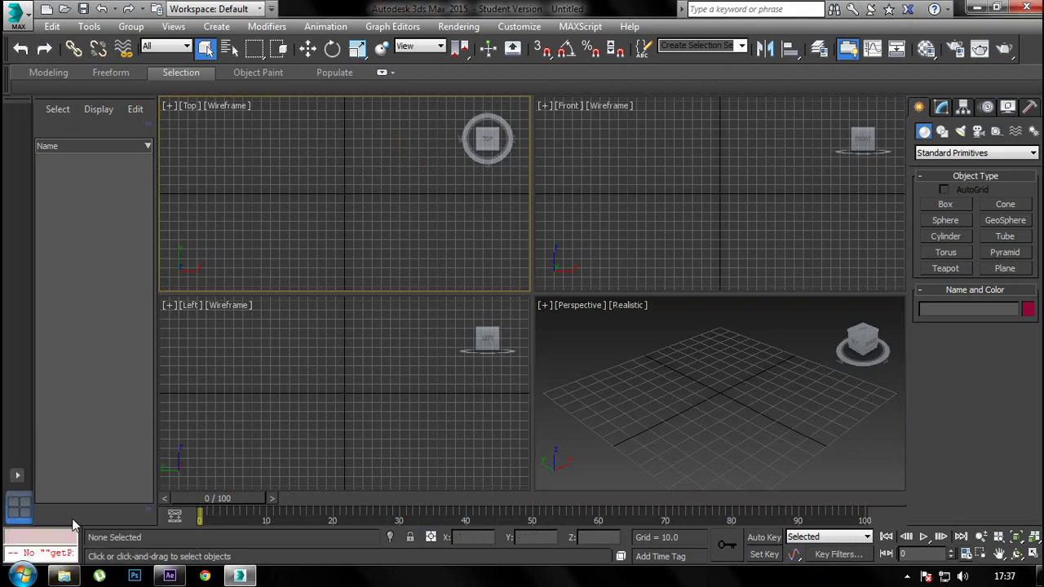
click(65, 577)
mouse_move(162, 121)
mouse_down()
mouse_move(278, 497)
mouse_move(620, 412)
mouse_up()
click(644, 411)
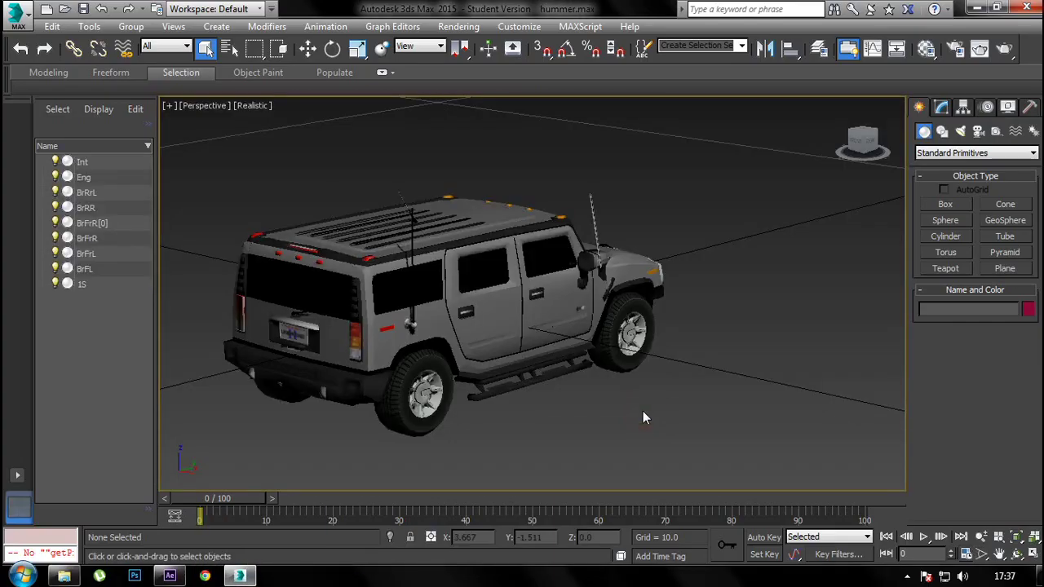
- Show all four views, then maximize the Perspective view
click(169, 106)
click(196, 122)
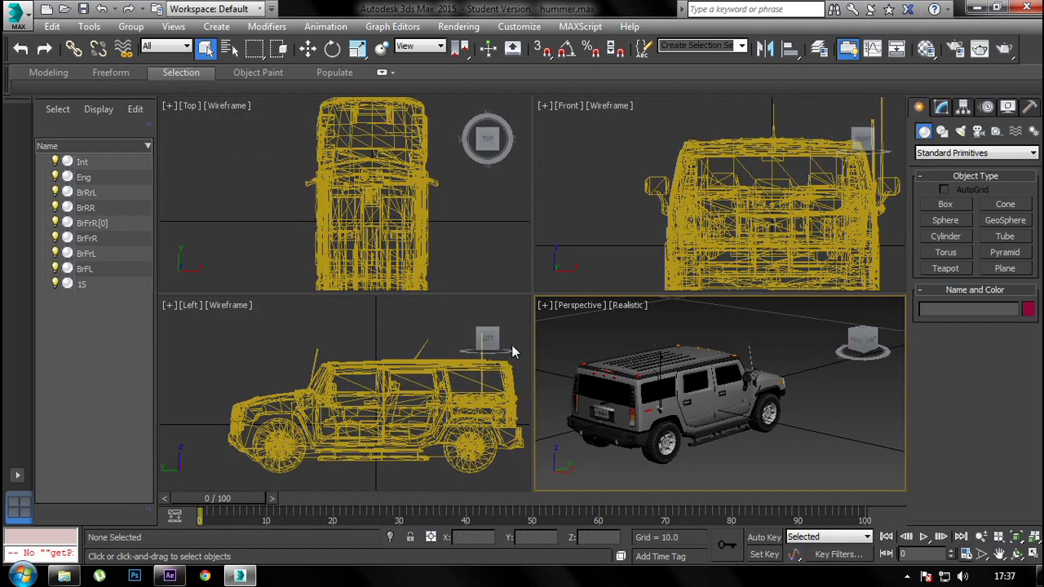
click(543, 305)
click(552, 319)
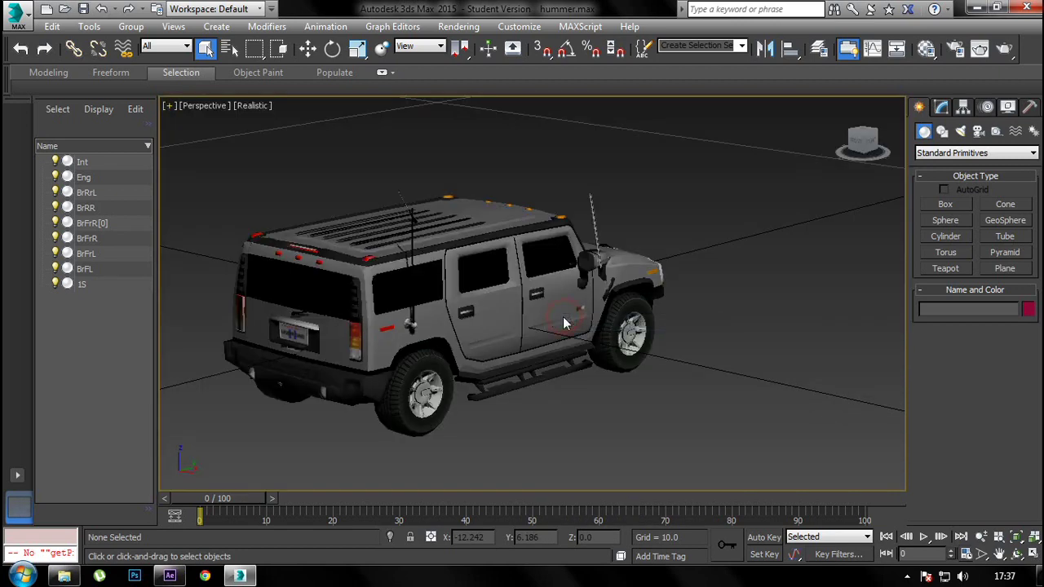
- Orbit and zoom the Perspective view to look down on the Hummer
drag(862, 144, 879, 157)
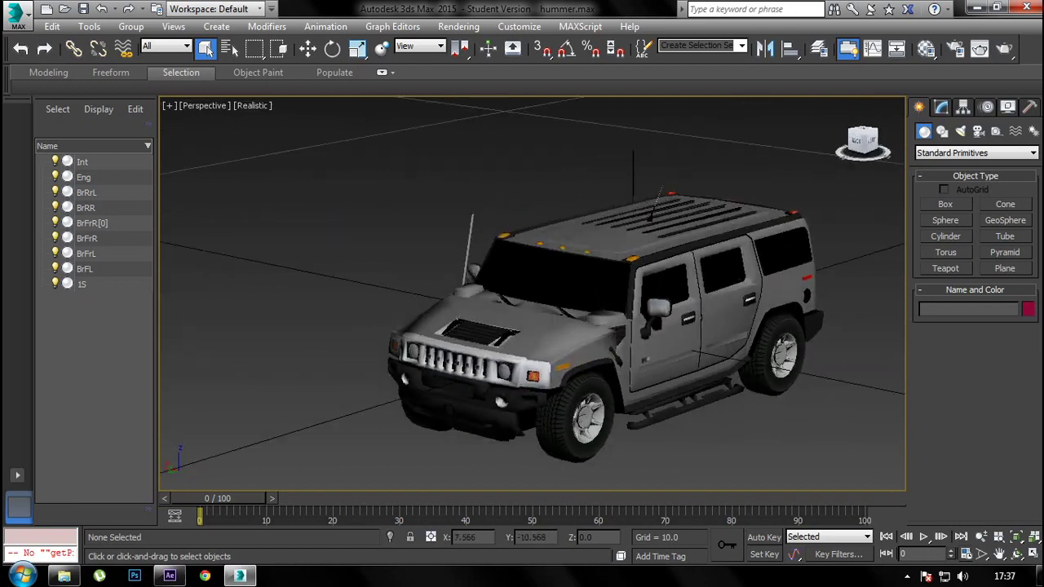
scroll(528, 381, down, 2)
scroll(528, 381, down, 4)
scroll(529, 381, down, 2)
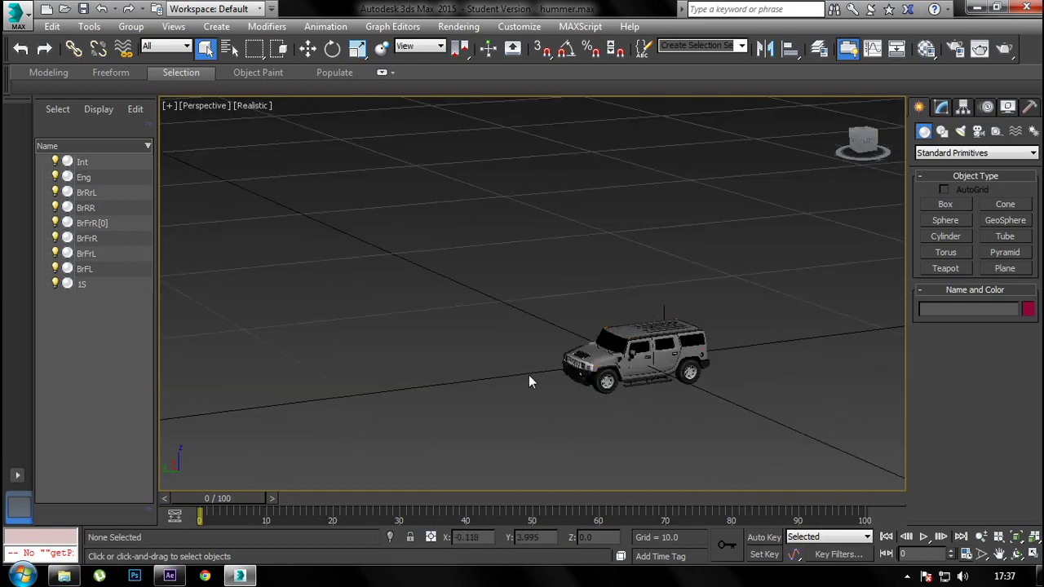
scroll(633, 372, up, 2)
scroll(610, 375, up, 2)
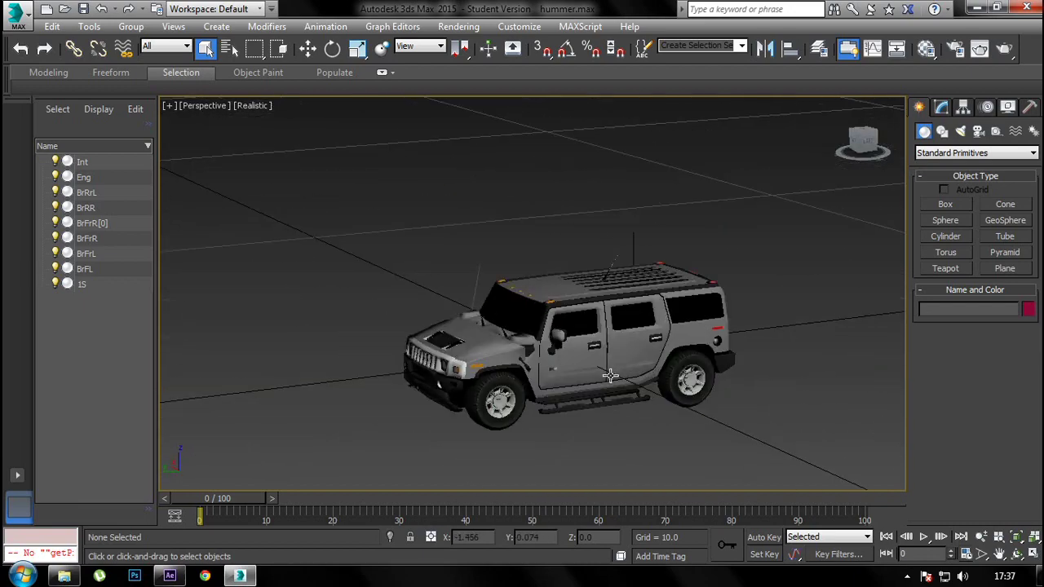
scroll(571, 342, up, 2)
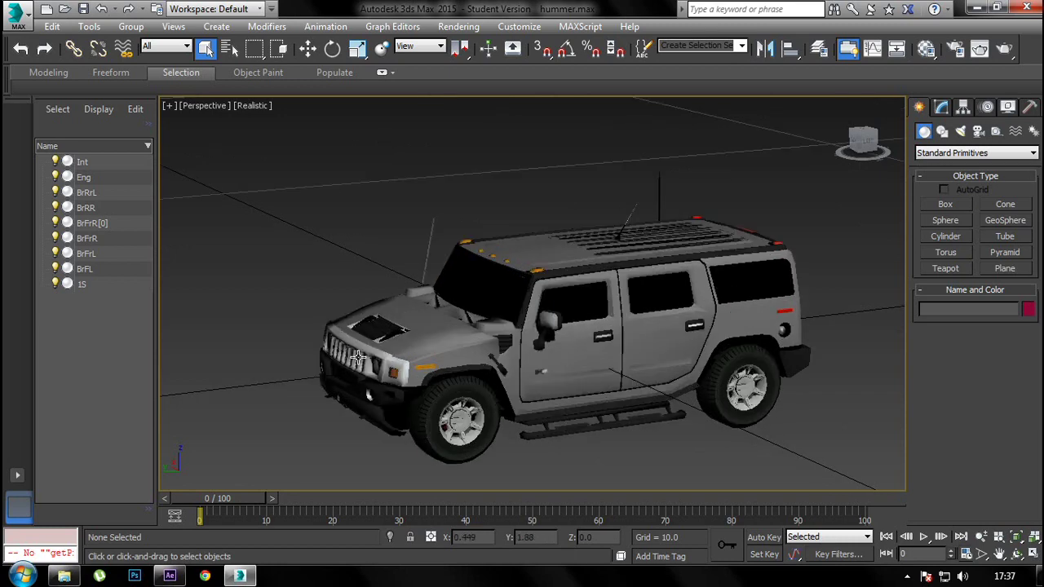
scroll(325, 349, down, 2)
scroll(314, 413, up, 2)
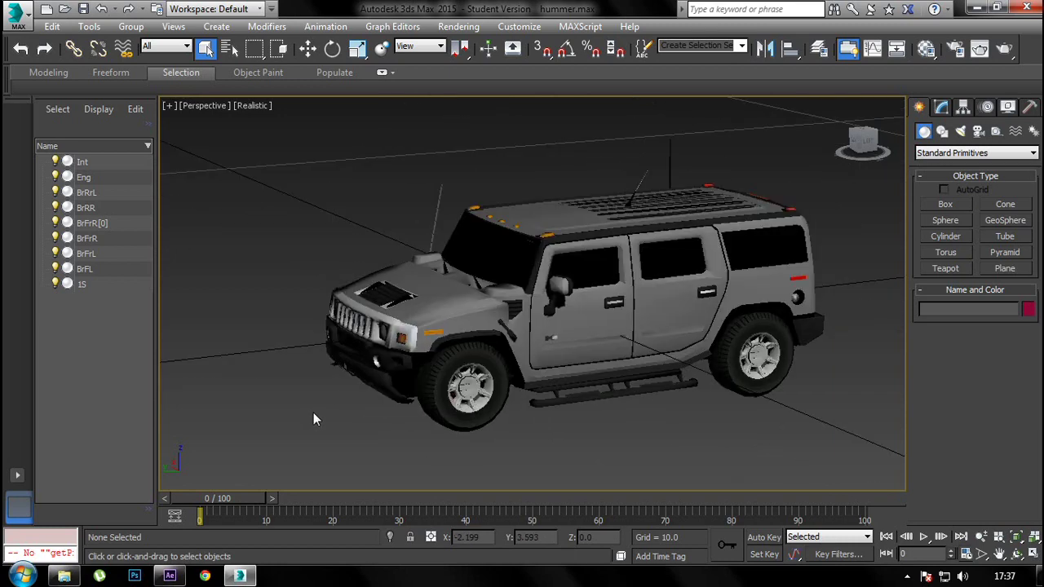
mouse_move(863, 140)
mouse_down()
mouse_move(889, 131)
mouse_move(865, 142)
mouse_up()
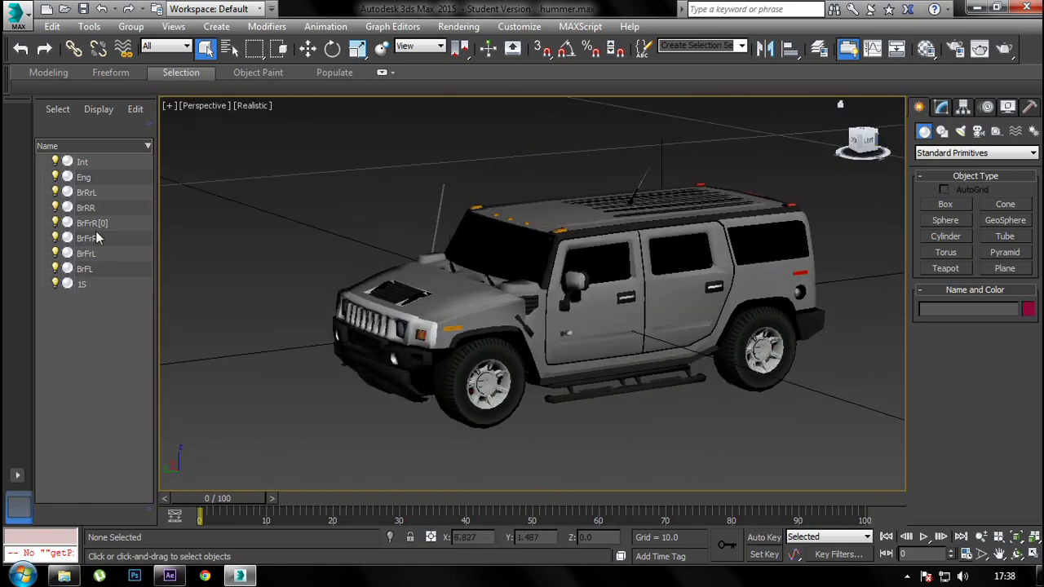
click(555, 308)
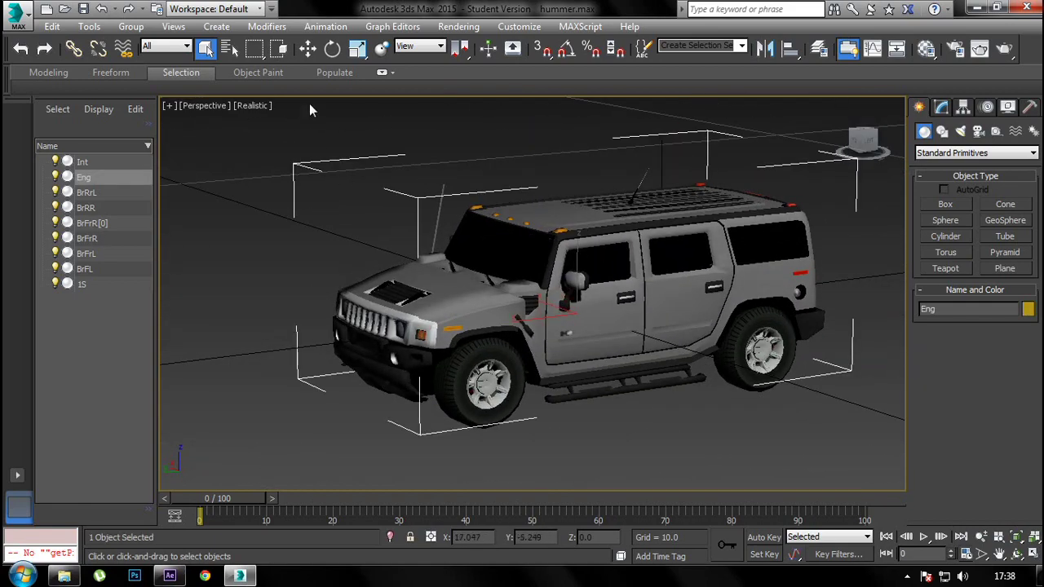
click(308, 49)
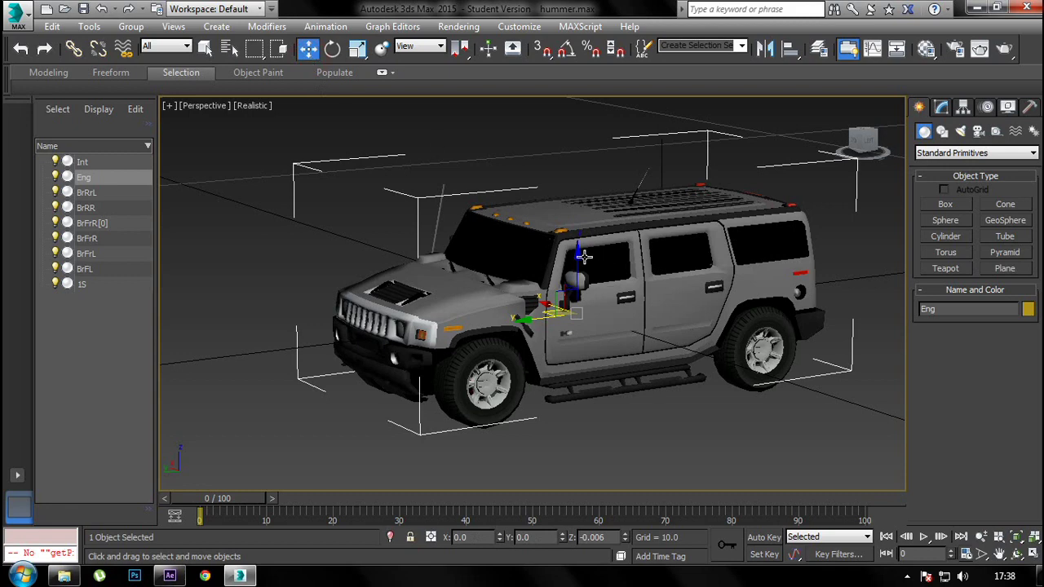
mouse_move(581, 255)
mouse_down()
mouse_move(578, 212)
mouse_move(583, 259)
mouse_up()
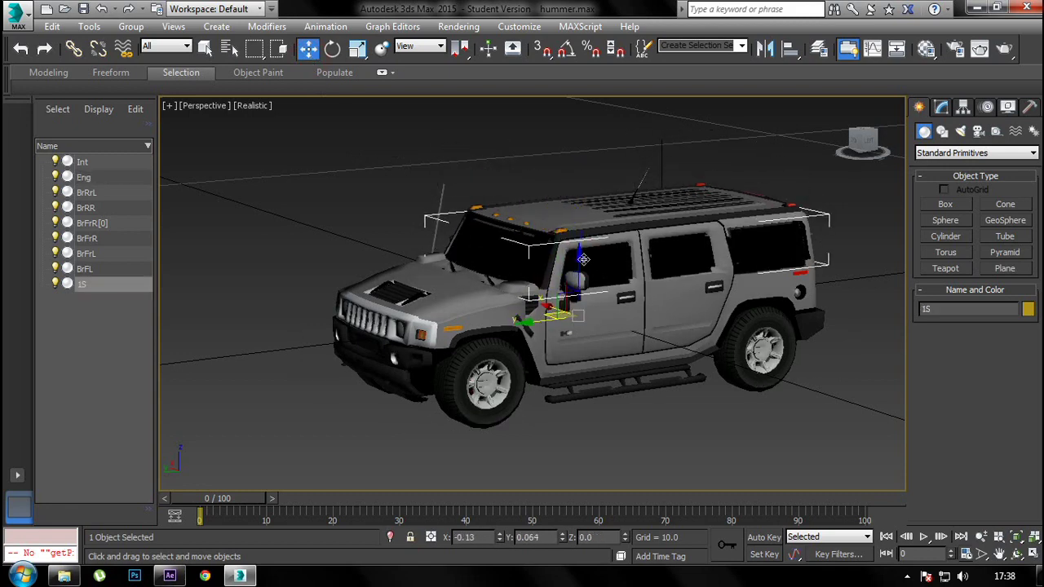
right_click(583, 260)
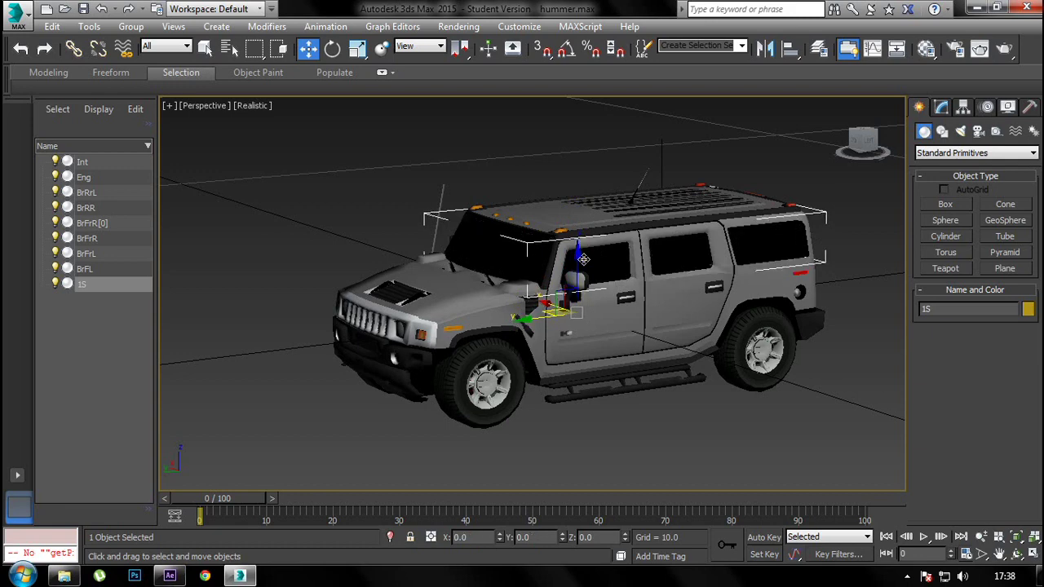
click(579, 259)
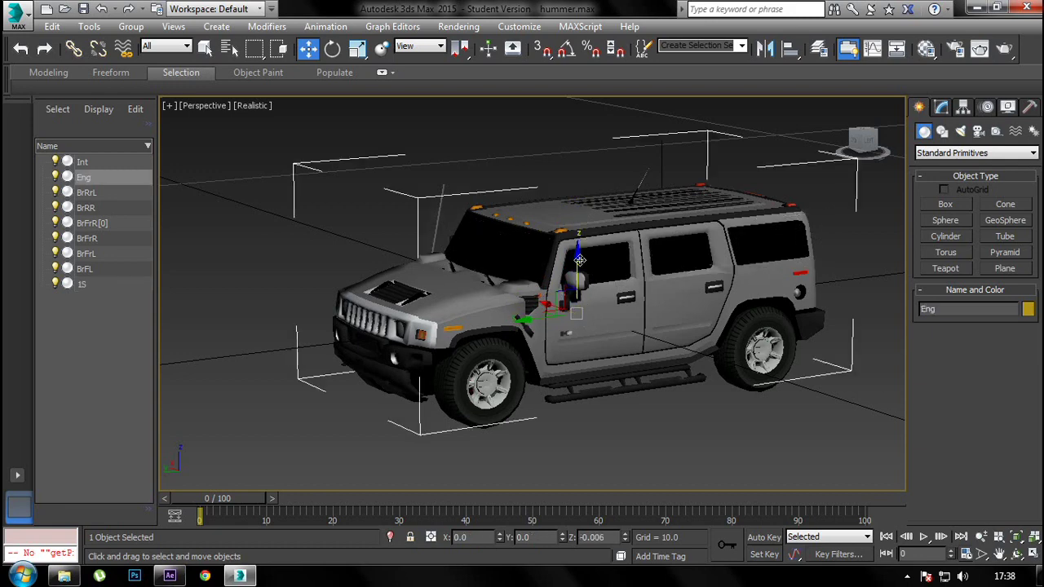
mouse_move(575, 259)
mouse_down()
mouse_move(621, 381)
mouse_move(606, 275)
mouse_up()
click(23, 18)
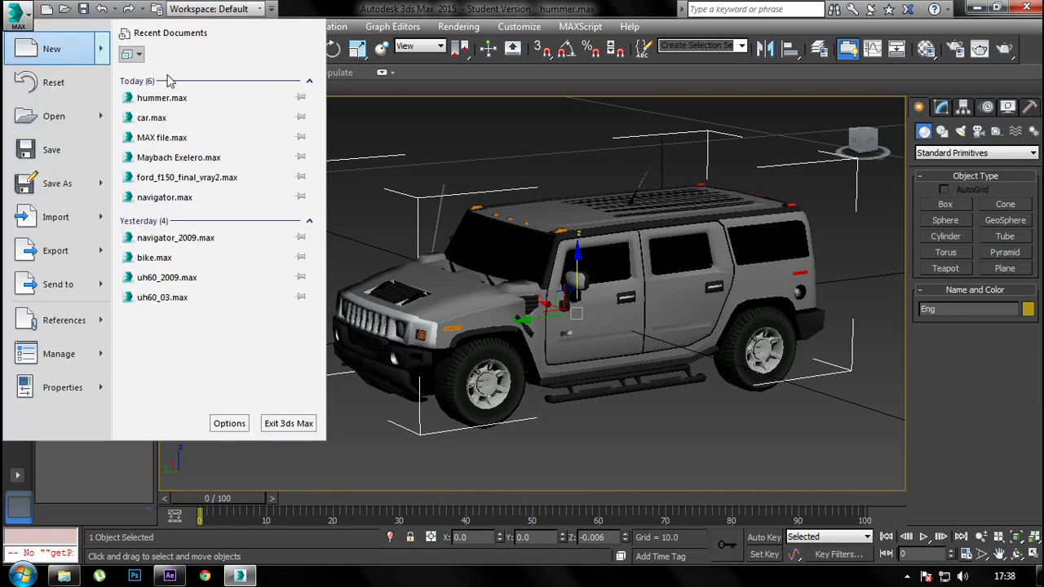
- Export the scene as gw::OBJ-Exporter (*.OBJ) with the file name Hummer
click(477, 147)
click(23, 18)
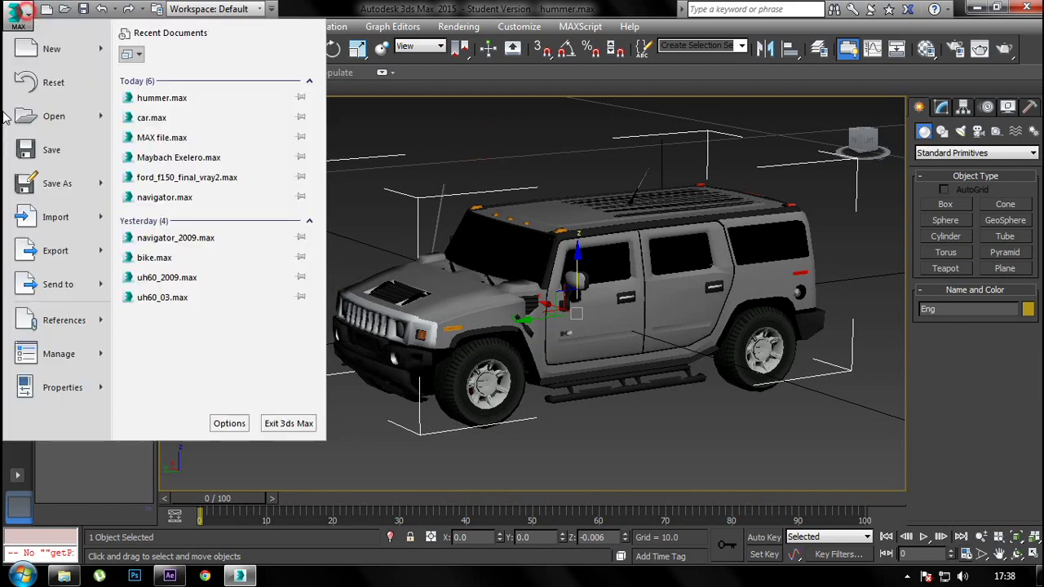
mouse_move(81, 251)
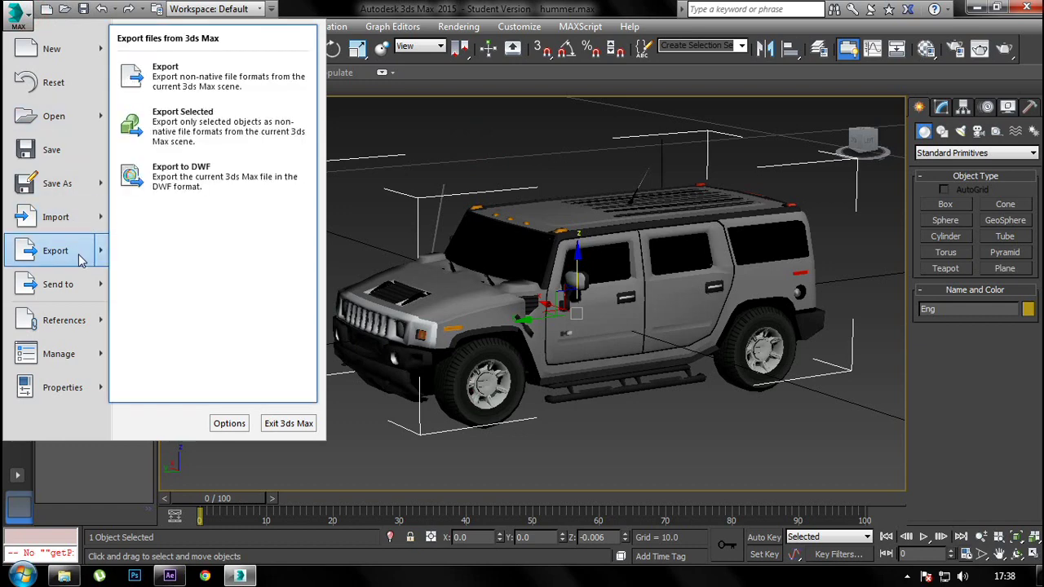
click(189, 78)
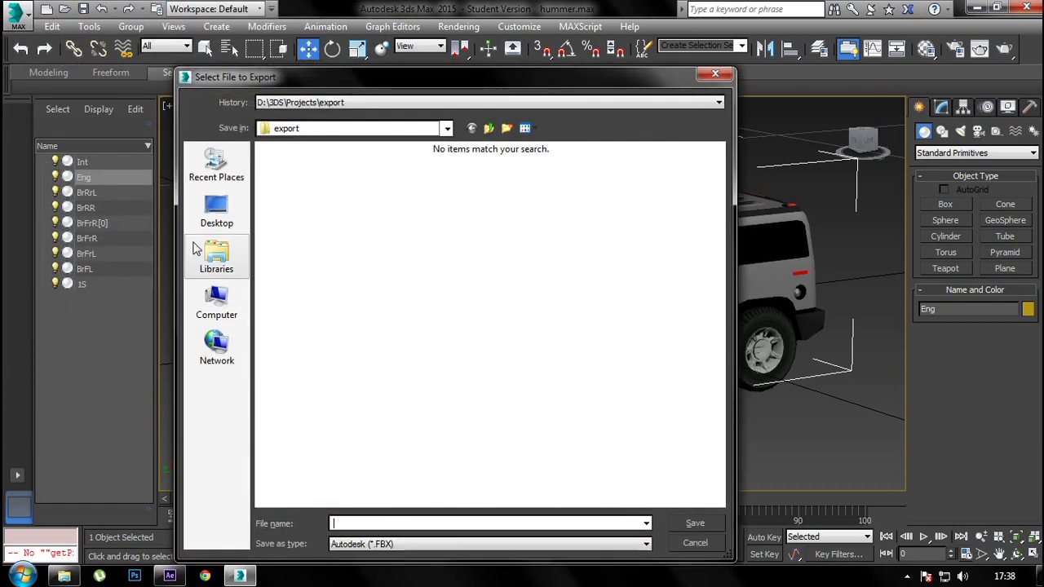
click(374, 547)
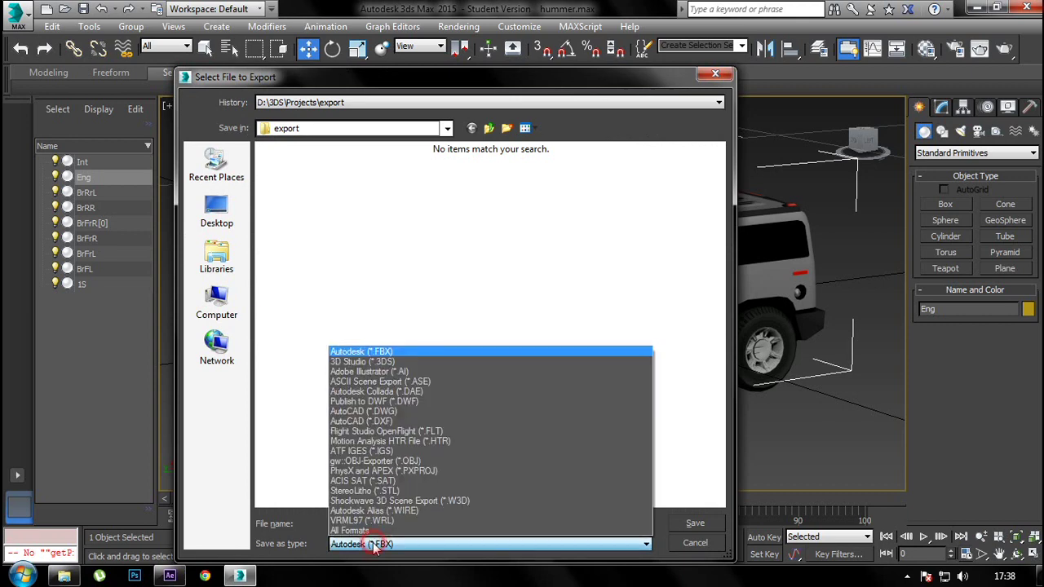
click(376, 461)
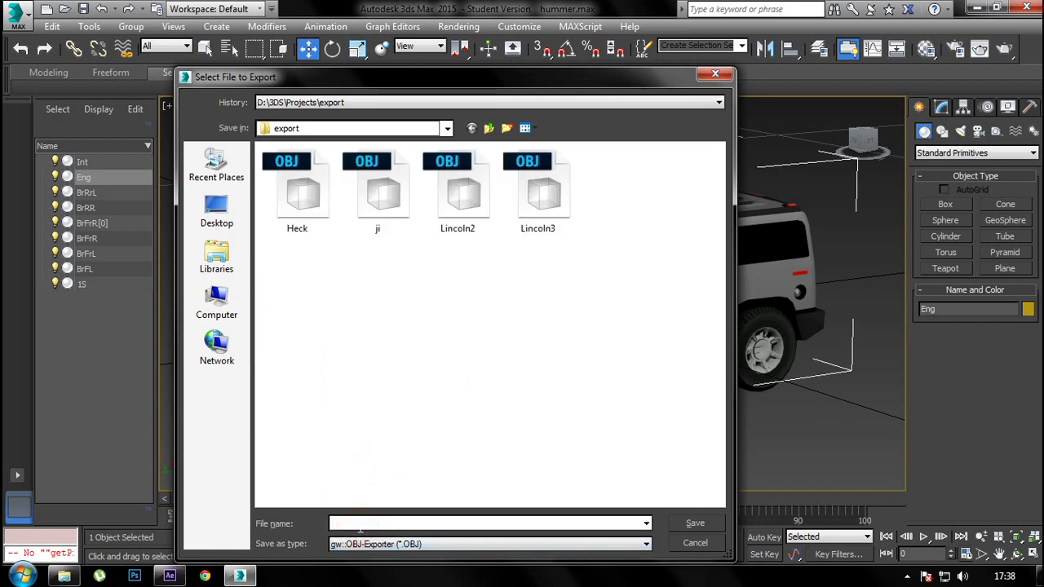
text(H)
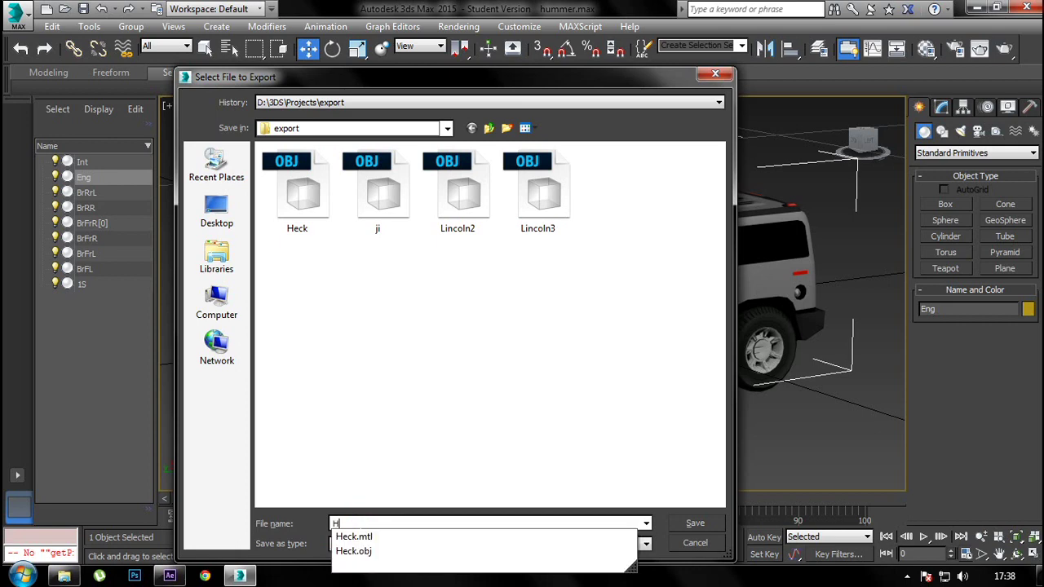
text(ummer)
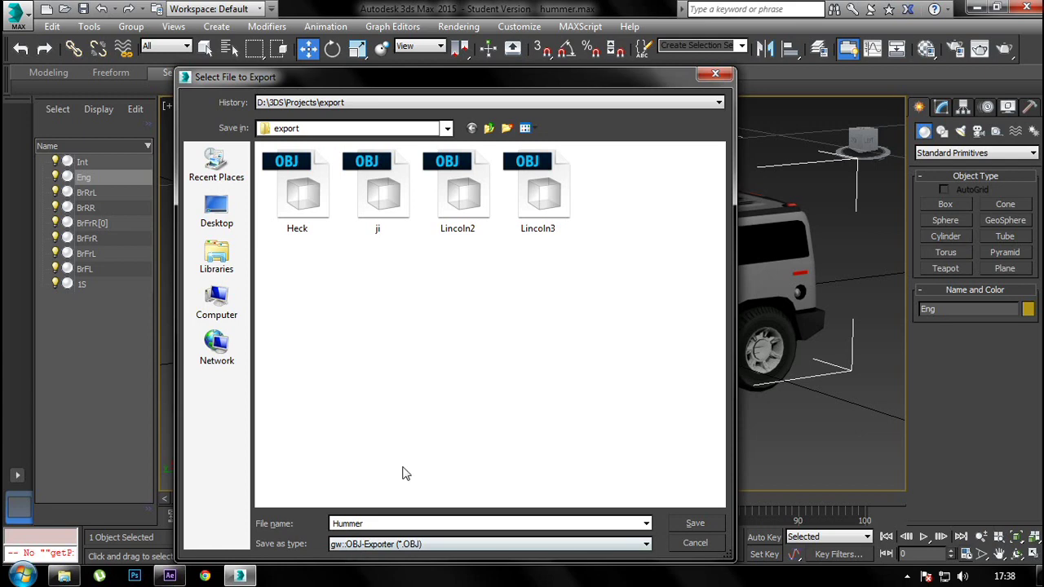
click(689, 527)
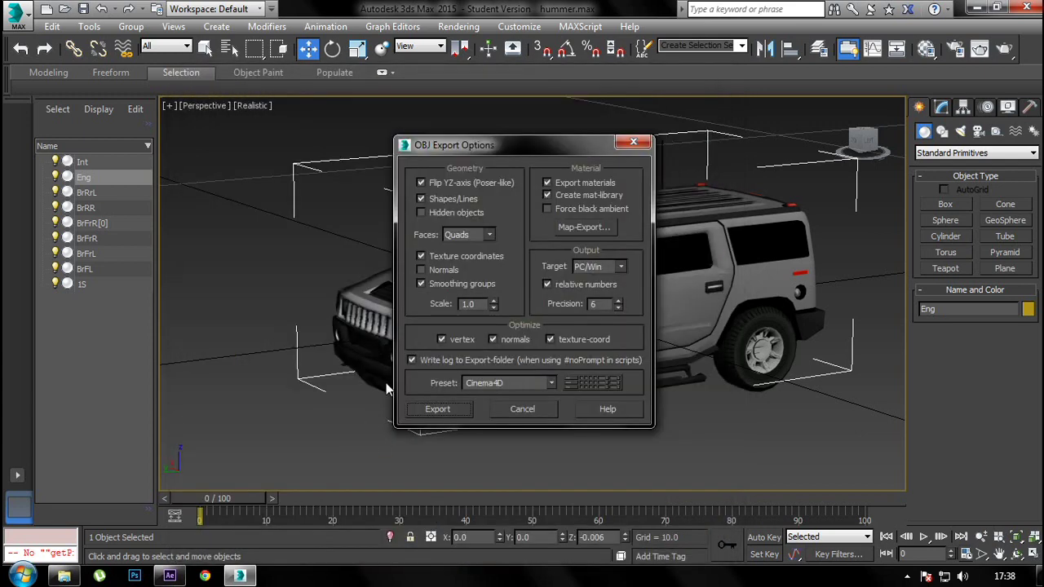
- Export with hidden objects included and faces as triangles, then close the statistics window
click(423, 213)
click(478, 236)
click(475, 250)
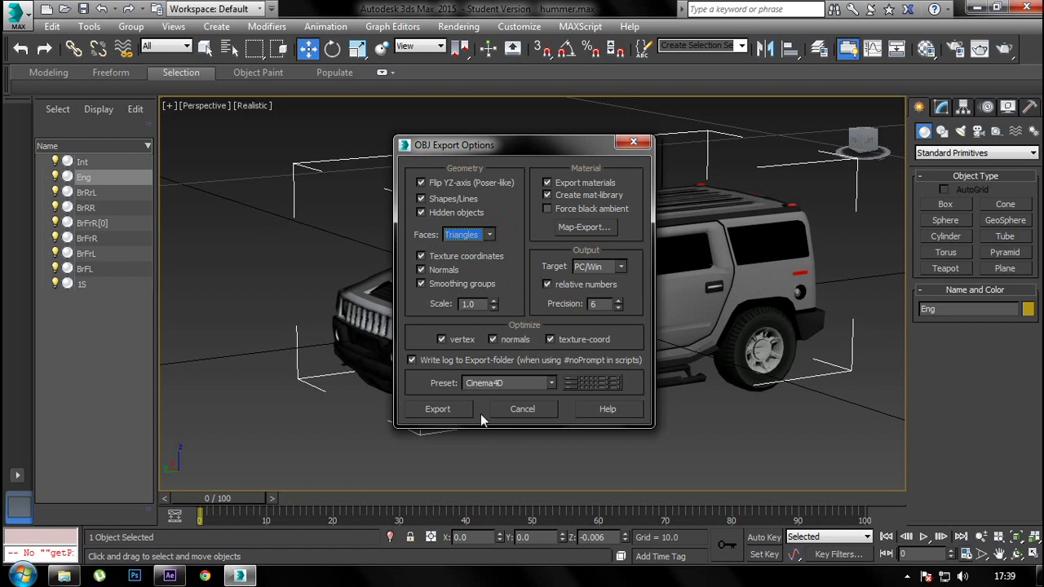
click(448, 410)
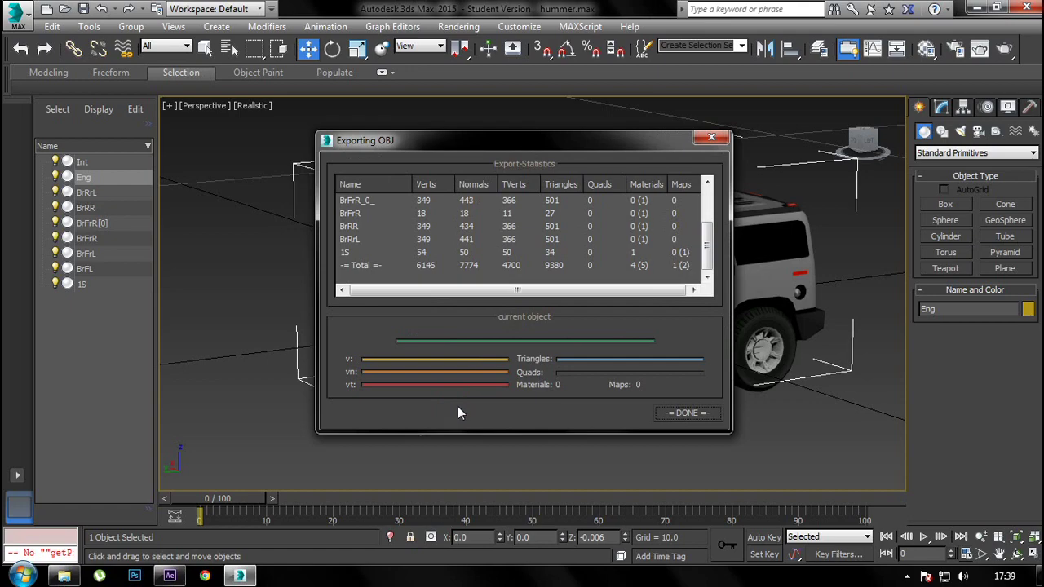
click(682, 413)
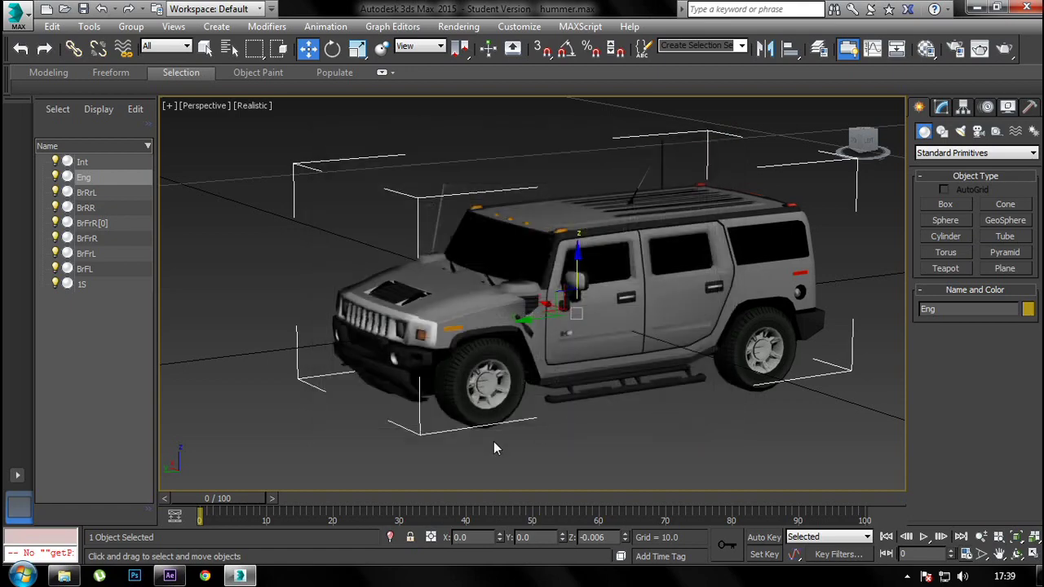
click(171, 575)
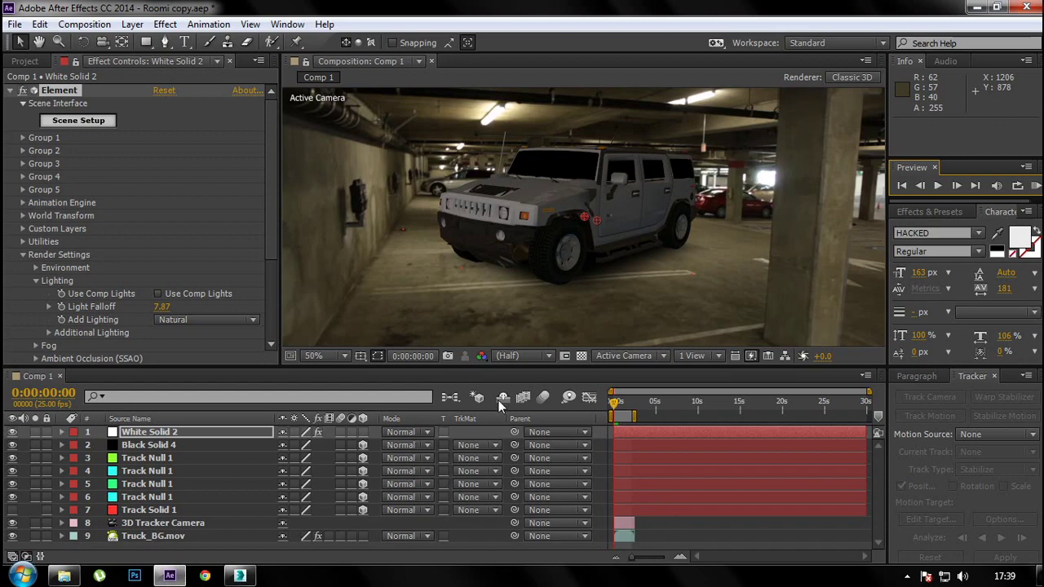
- In Element's Scene Setup, import Hummer.obj from D:\3DS\Projects\export
click(52, 123)
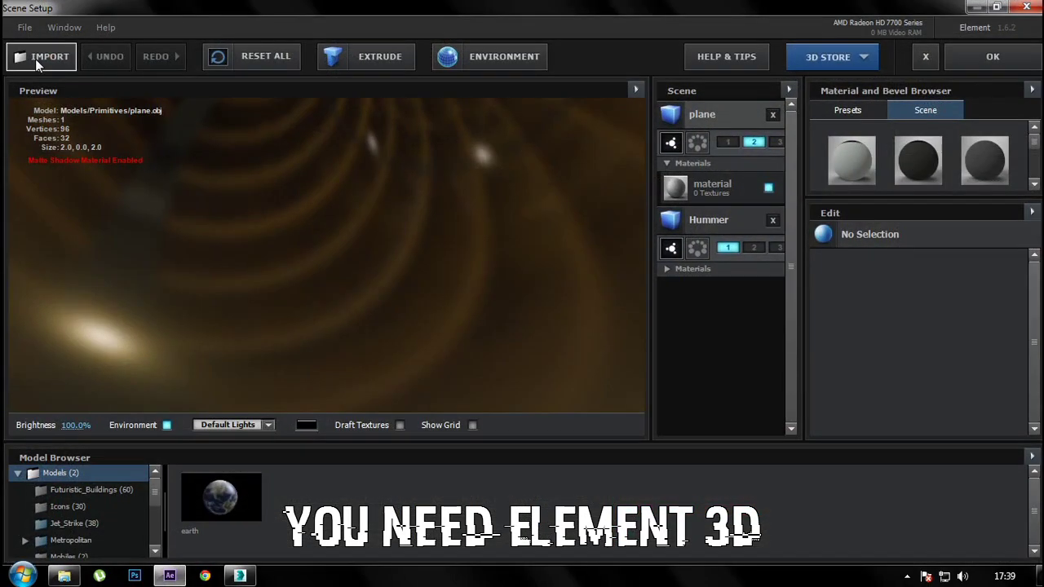
click(36, 59)
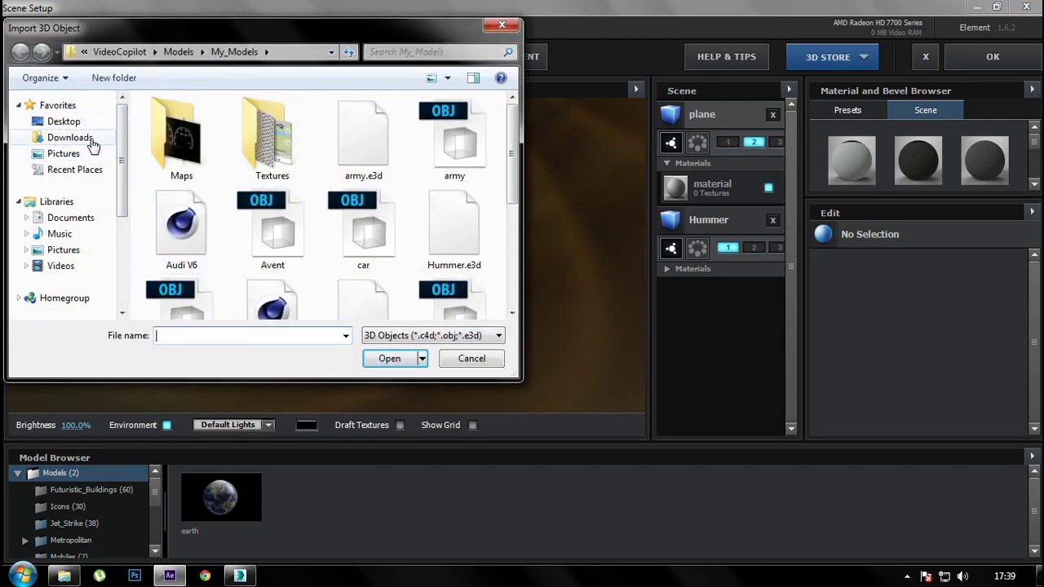
mouse_move(126, 181)
mouse_down()
mouse_move(126, 209)
mouse_move(118, 169)
mouse_up()
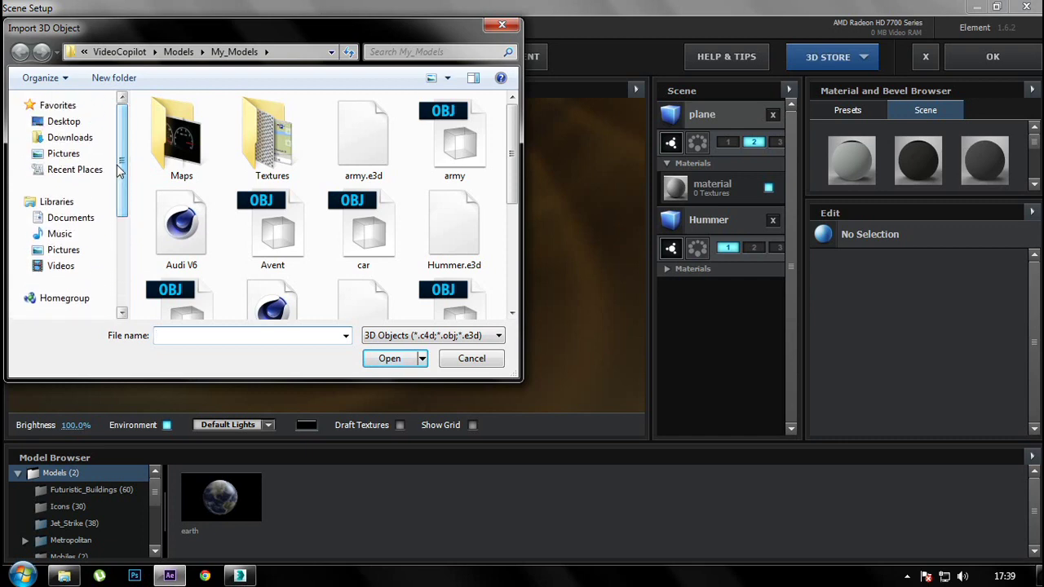
drag(122, 186, 122, 206)
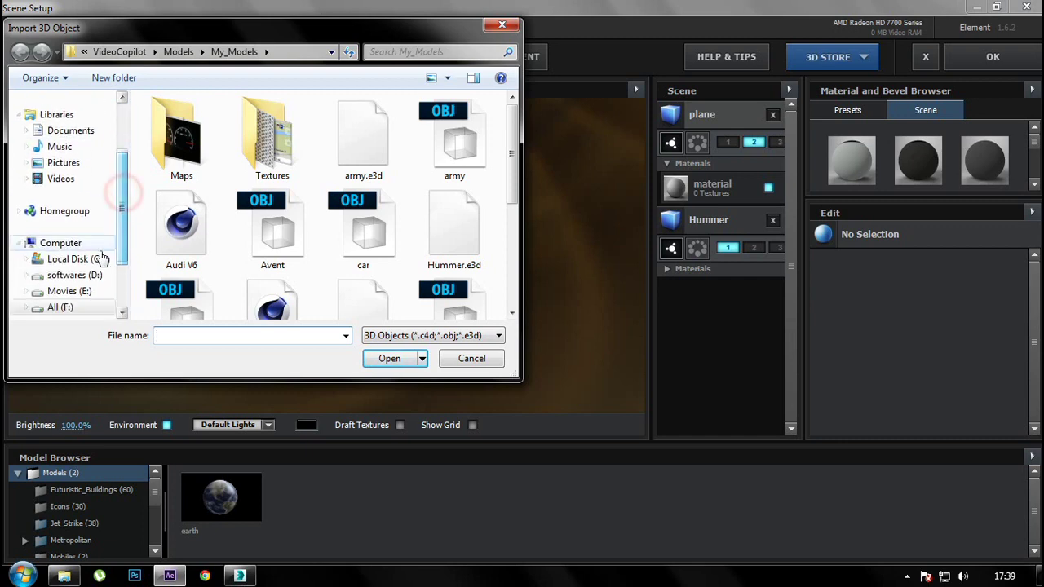
click(72, 274)
double_click(167, 122)
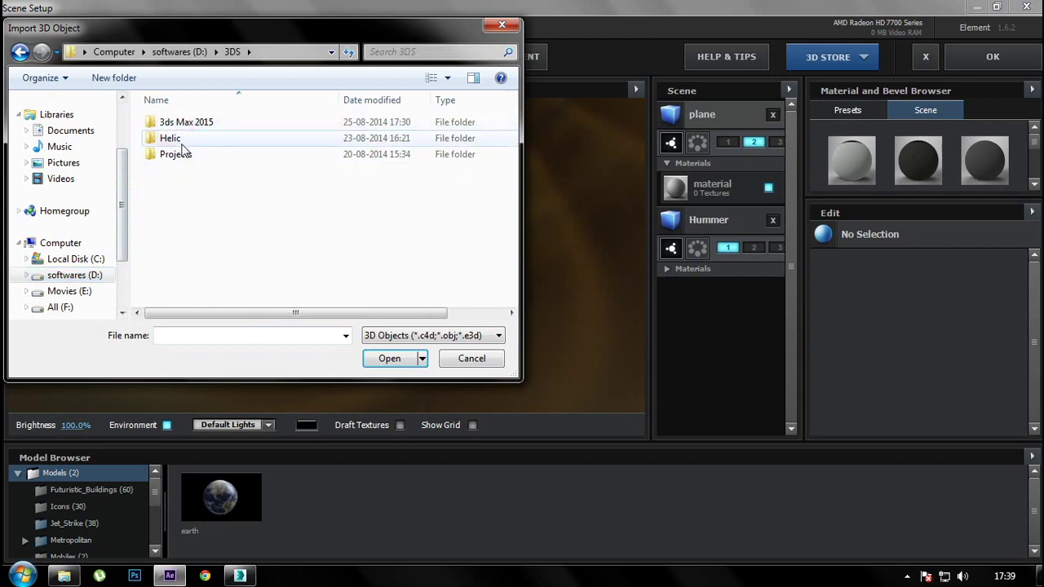
double_click(173, 153)
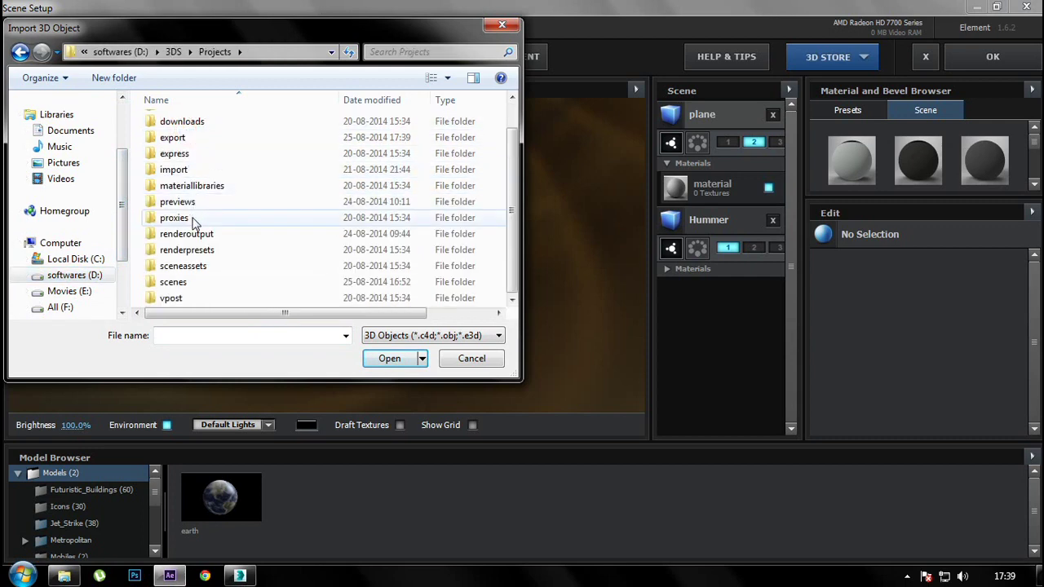
double_click(185, 138)
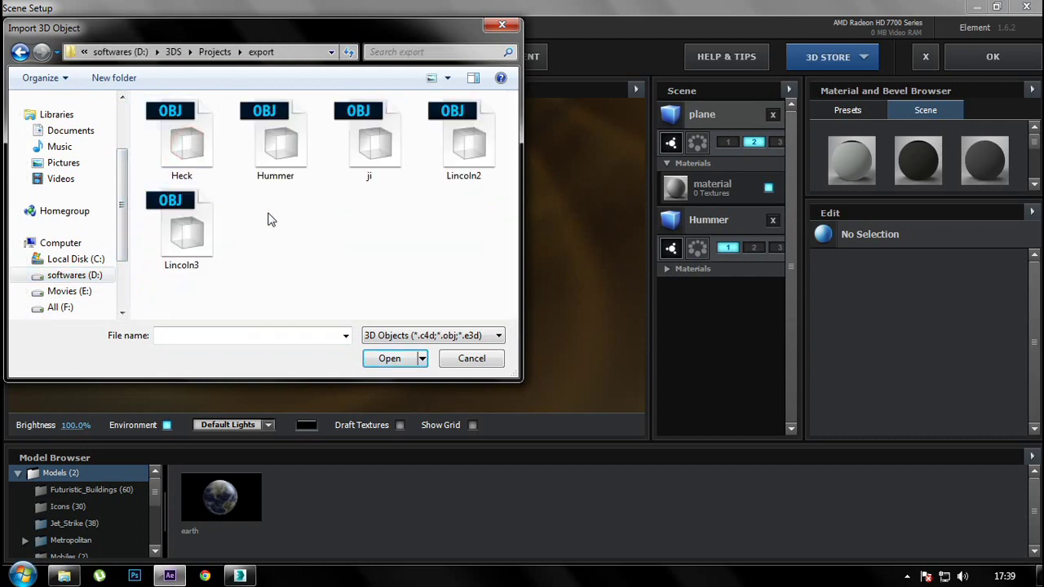
double_click(286, 152)
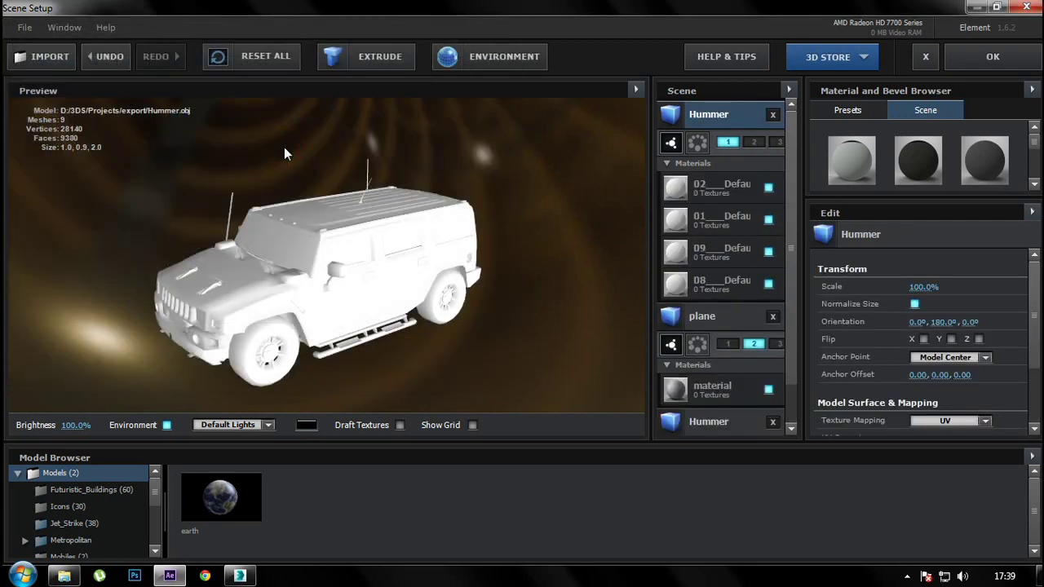
- Uncheck the preview Environment and toggle 02___Default's visibility to see which part it covers
click(167, 425)
mouse_move(304, 314)
mouse_down()
mouse_move(353, 332)
mouse_move(316, 311)
mouse_up()
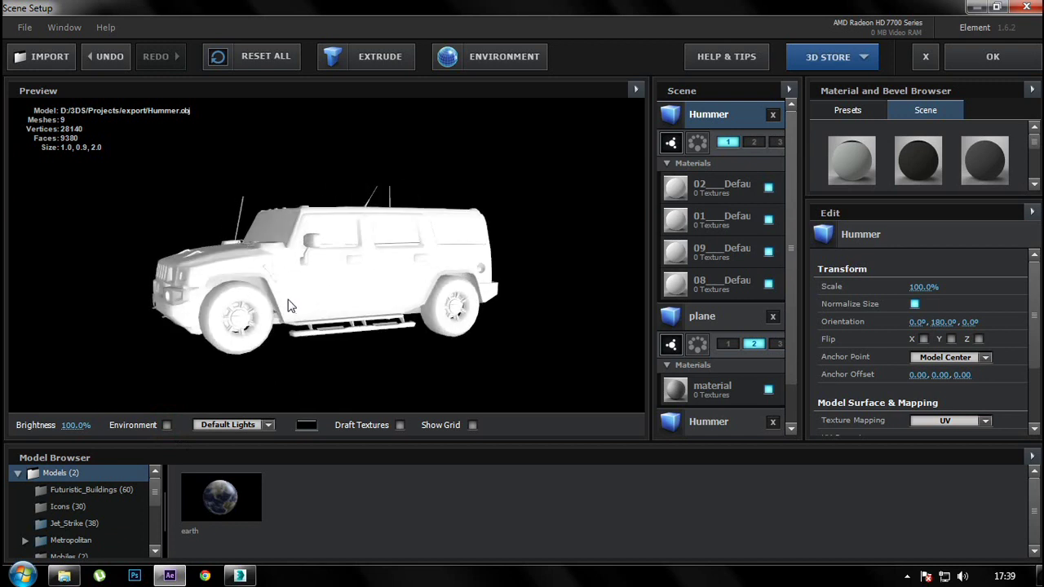
drag(317, 311, 468, 253)
click(731, 189)
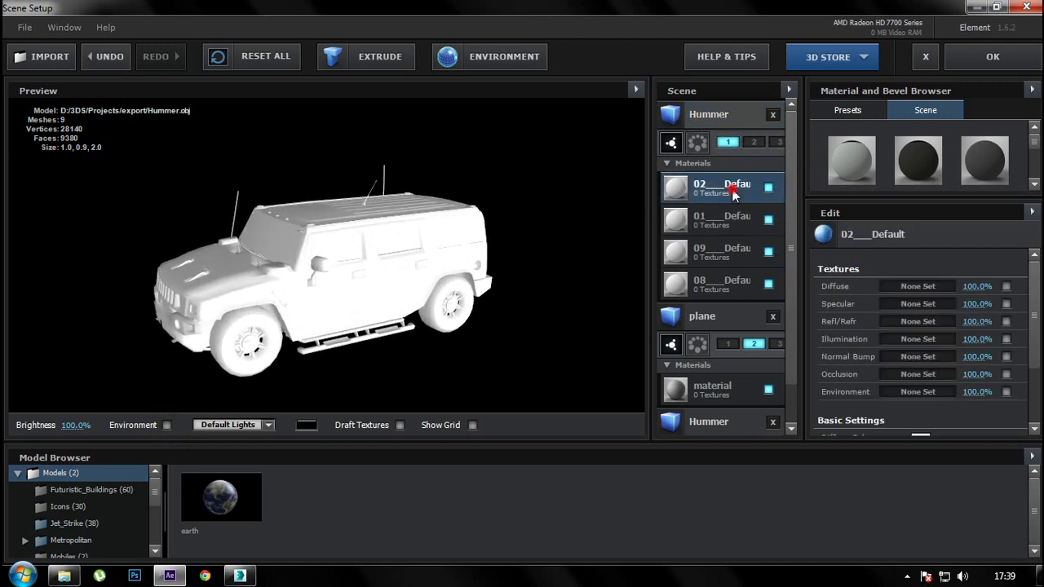
click(768, 187)
click(768, 187)
- Toggle 01___Default's visibility to identify it, then select it for editing
click(768, 218)
click(768, 218)
click(733, 223)
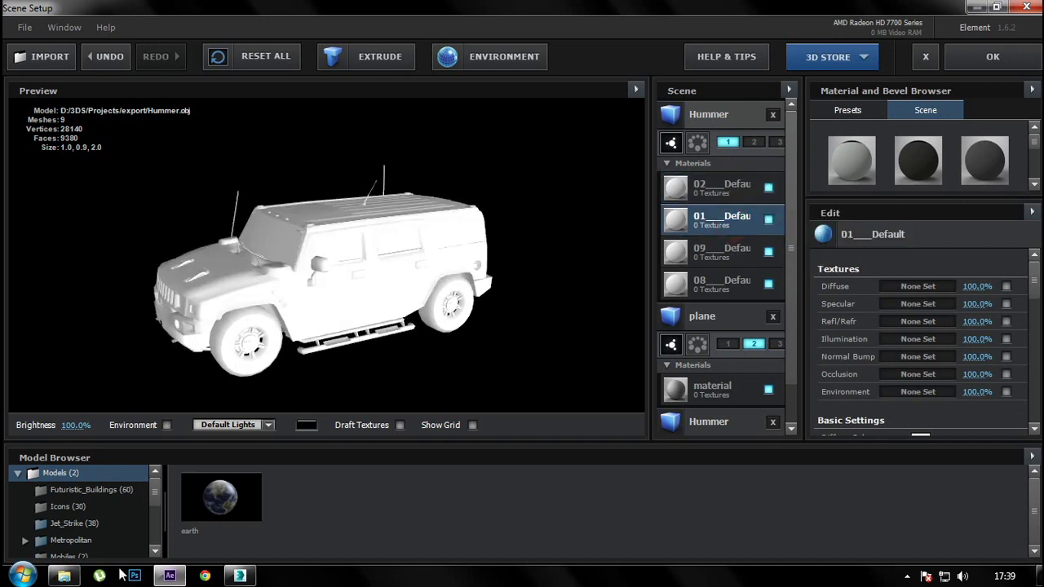
- Drag the 0000 image from hummer-h3\maps onto the 01___Default Diffuse slot
click(63, 576)
double_click(175, 100)
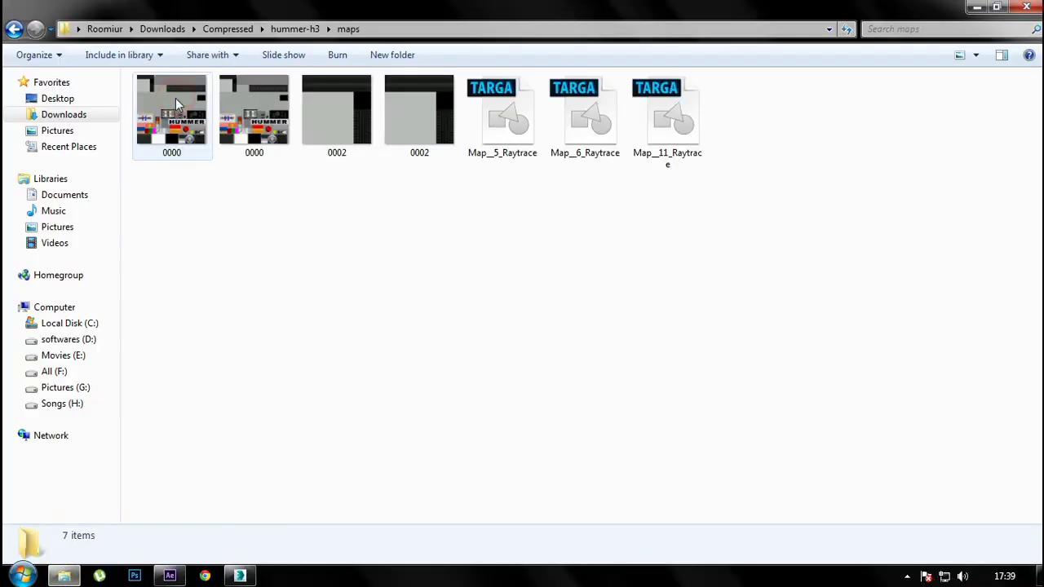
mouse_move(643, 5)
mouse_down()
mouse_move(370, 353)
mouse_move(510, 392)
mouse_up()
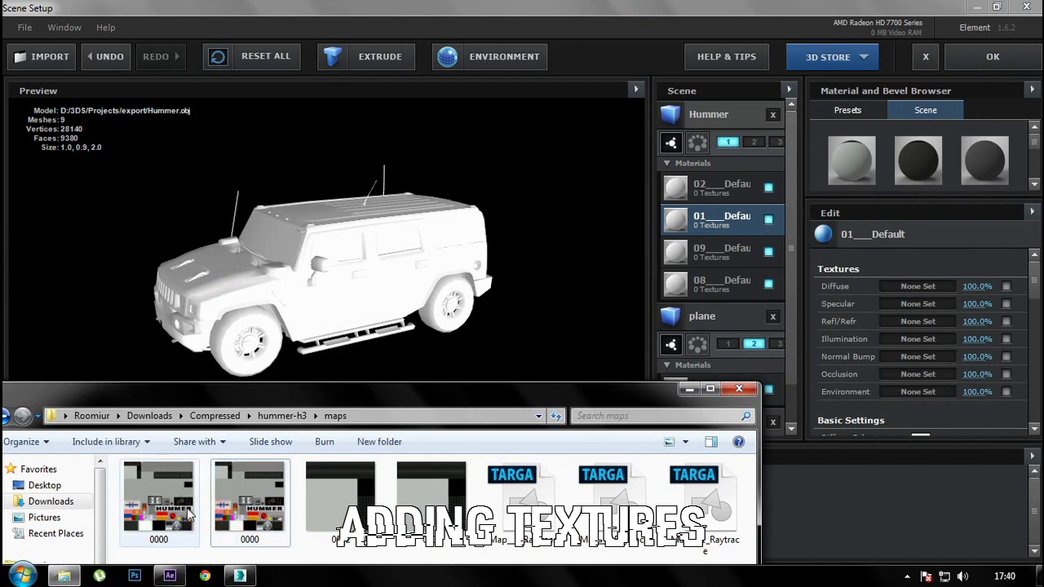
drag(245, 389, 275, 88)
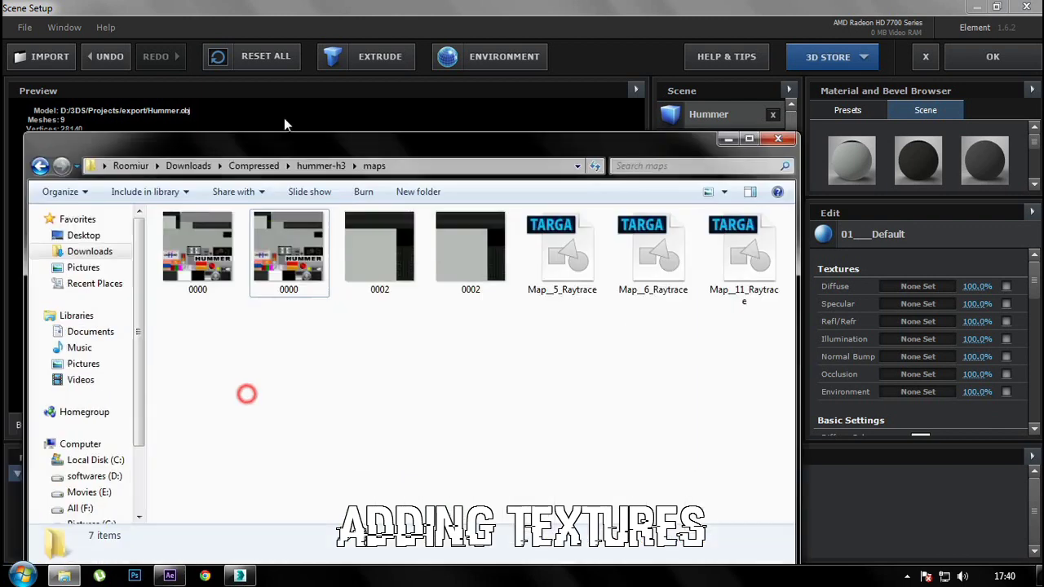
click(254, 196)
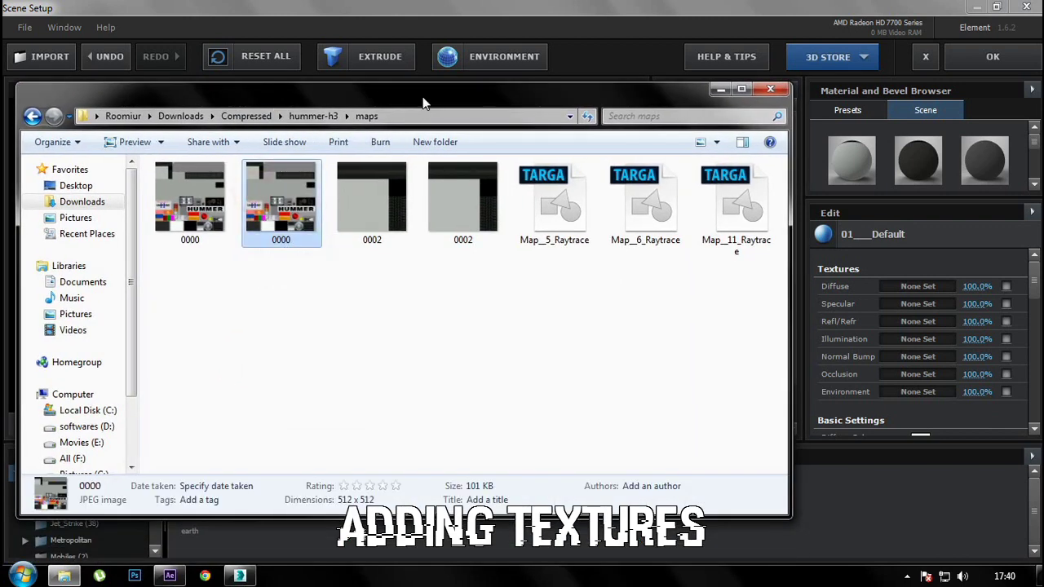
drag(422, 91, 285, 270)
drag(167, 359, 930, 287)
drag(380, 285, 379, 473)
click(377, 389)
drag(491, 282, 317, 269)
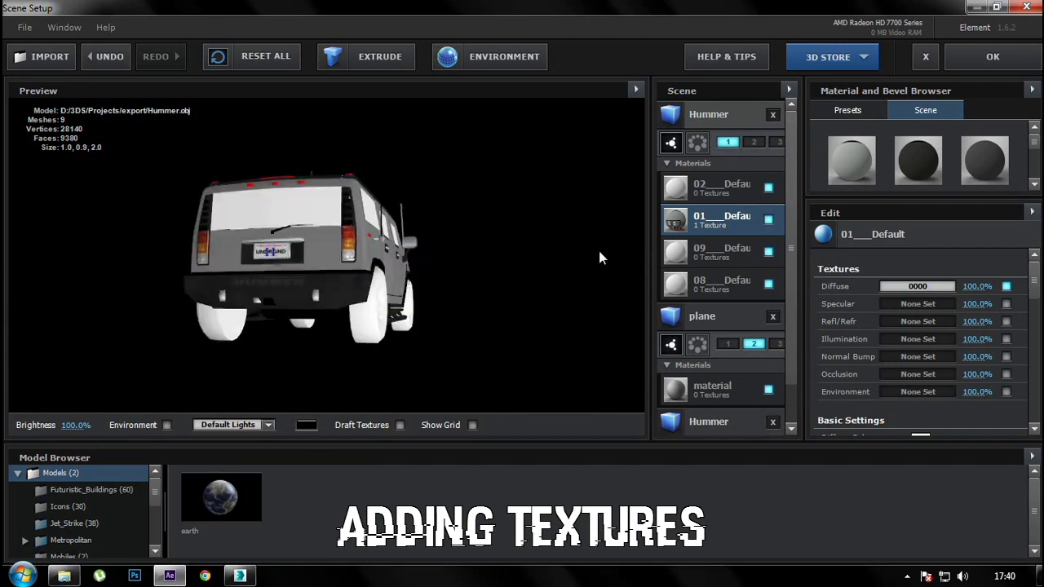
- Identify and select the 09___Default wheel material, then drag a map image toward its diffuse slot
click(768, 251)
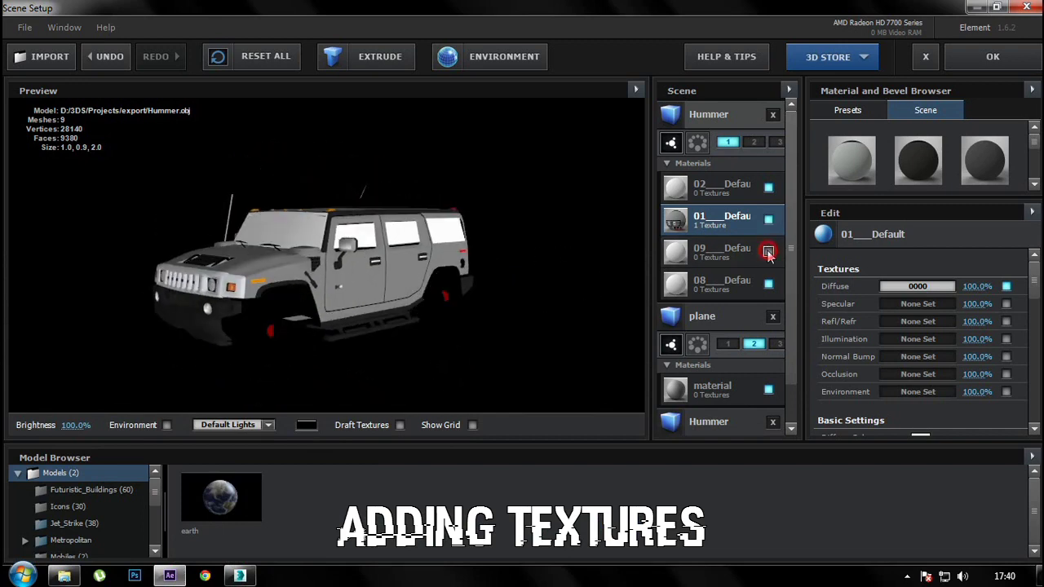
click(769, 252)
click(742, 259)
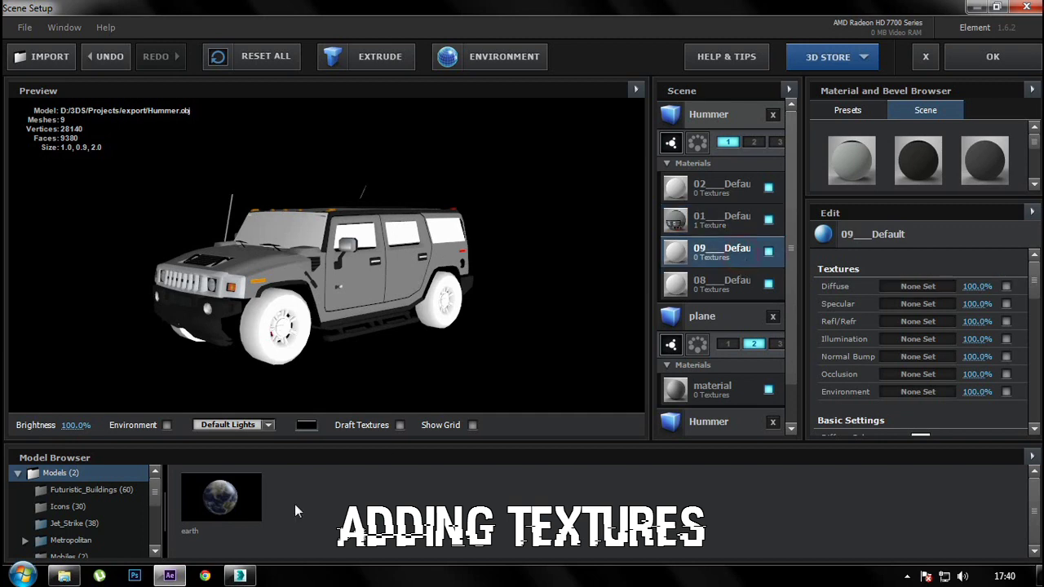
click(65, 576)
drag(312, 449, 292, 429)
drag(334, 526, 932, 292)
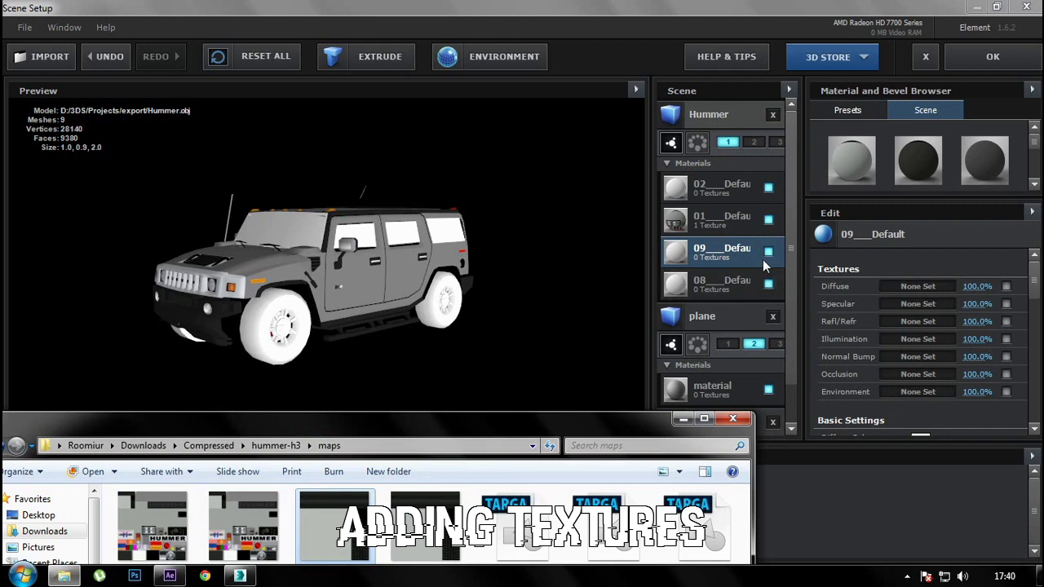
click(768, 255)
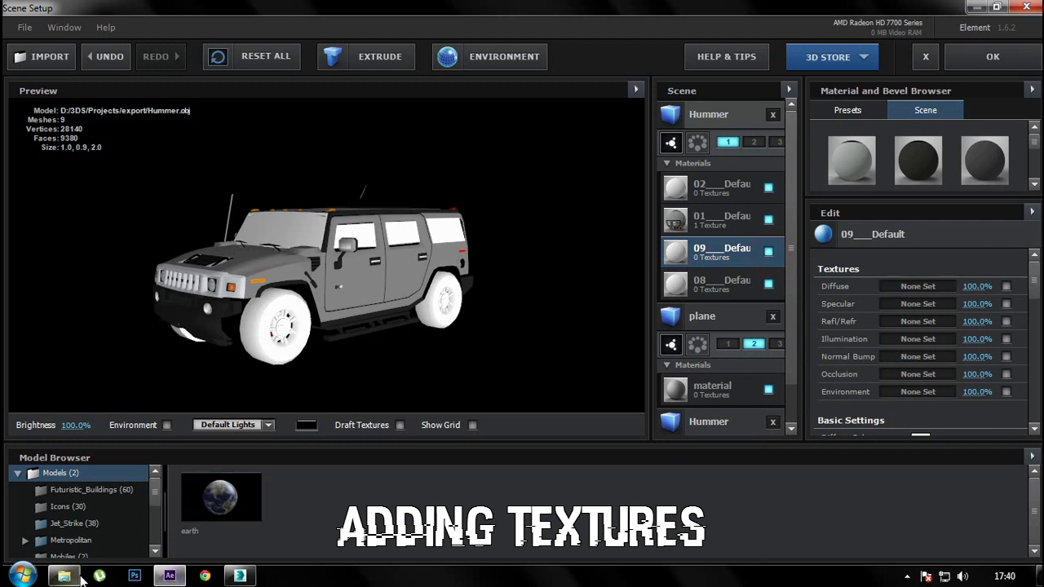
- Assign the 0002 image as the 09___Default wheel material's diffuse texture
click(63, 576)
drag(280, 447, 283, 94)
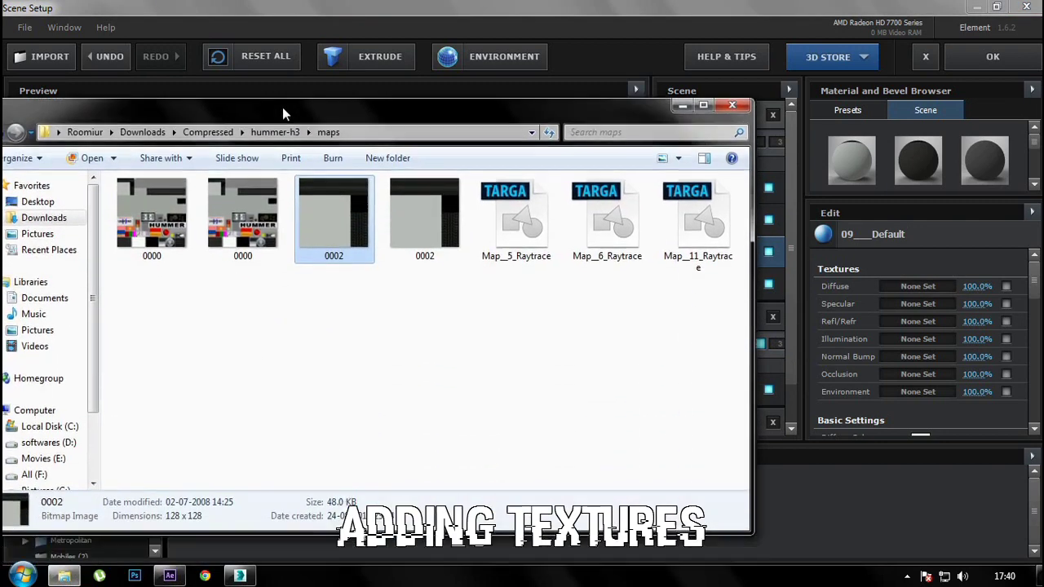
click(427, 186)
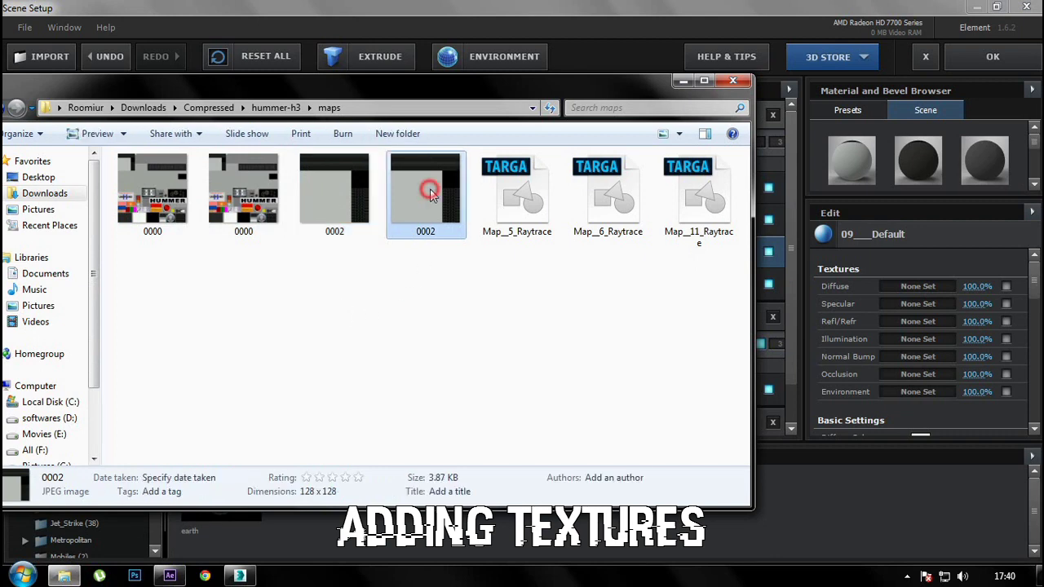
drag(441, 183, 632, 212)
drag(910, 282, 911, 284)
drag(583, 85, 581, 522)
mouse_move(408, 269)
mouse_down()
mouse_move(513, 323)
mouse_move(256, 302)
mouse_move(300, 296)
mouse_up()
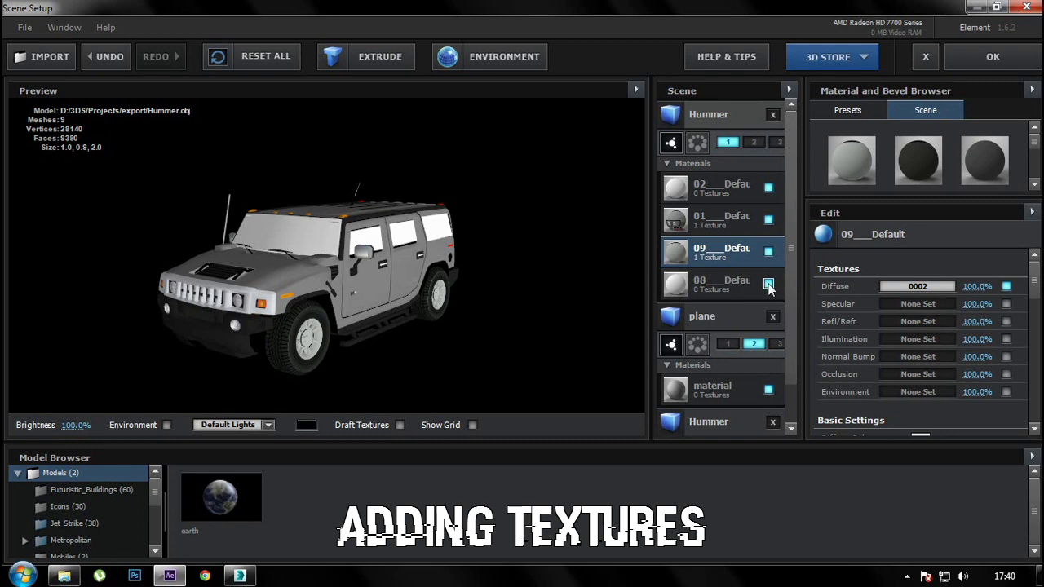
- Give 08___Default the 0002 image as diffuse texture and minimize the maps window
click(722, 292)
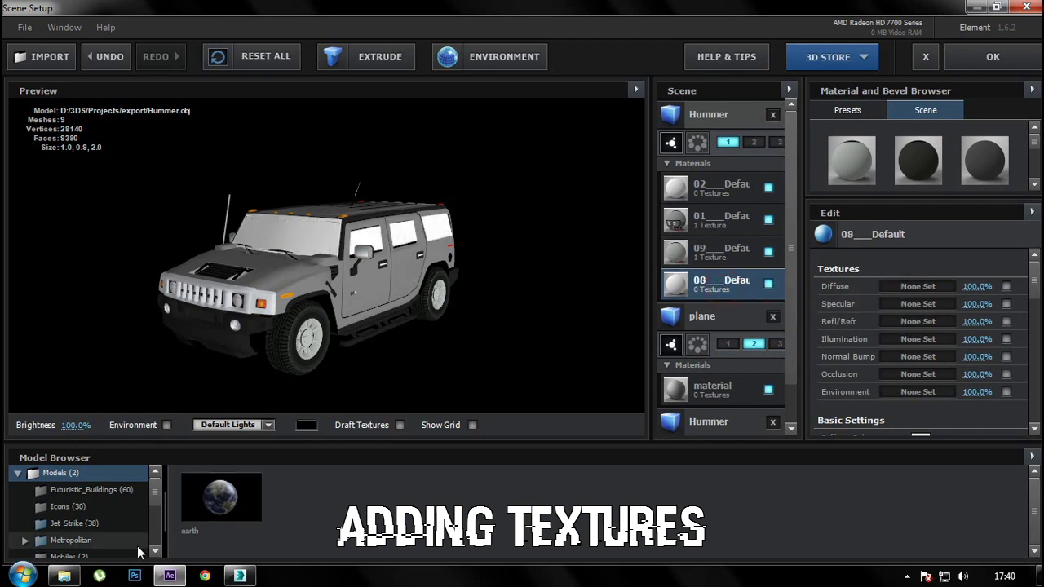
click(64, 575)
mouse_move(267, 503)
mouse_down()
mouse_move(318, 235)
mouse_move(297, 196)
mouse_up()
drag(473, 320, 913, 289)
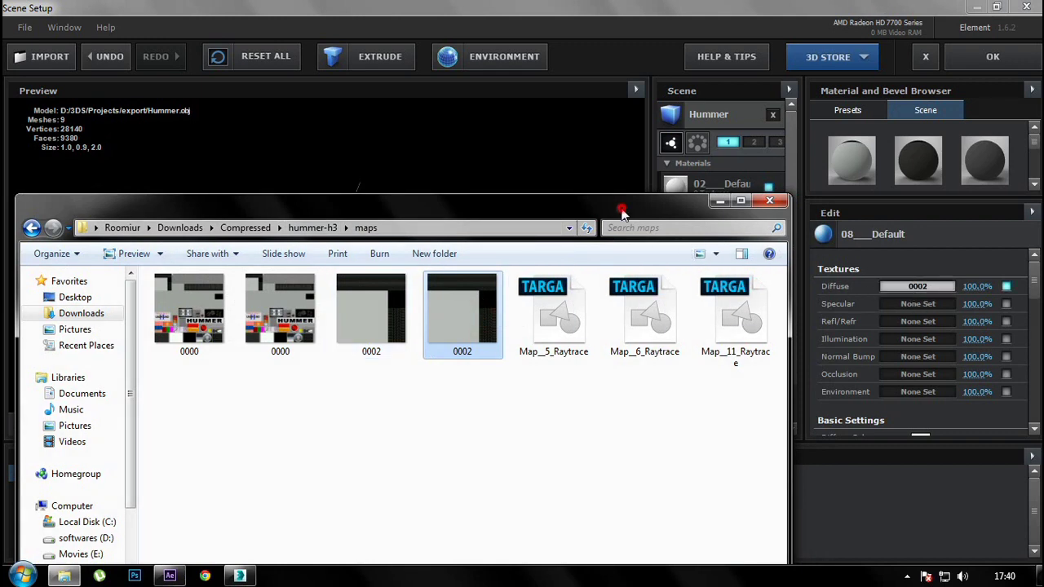
drag(622, 212, 475, 444)
click(573, 432)
mouse_move(380, 290)
mouse_down()
mouse_move(513, 294)
mouse_move(324, 271)
mouse_up()
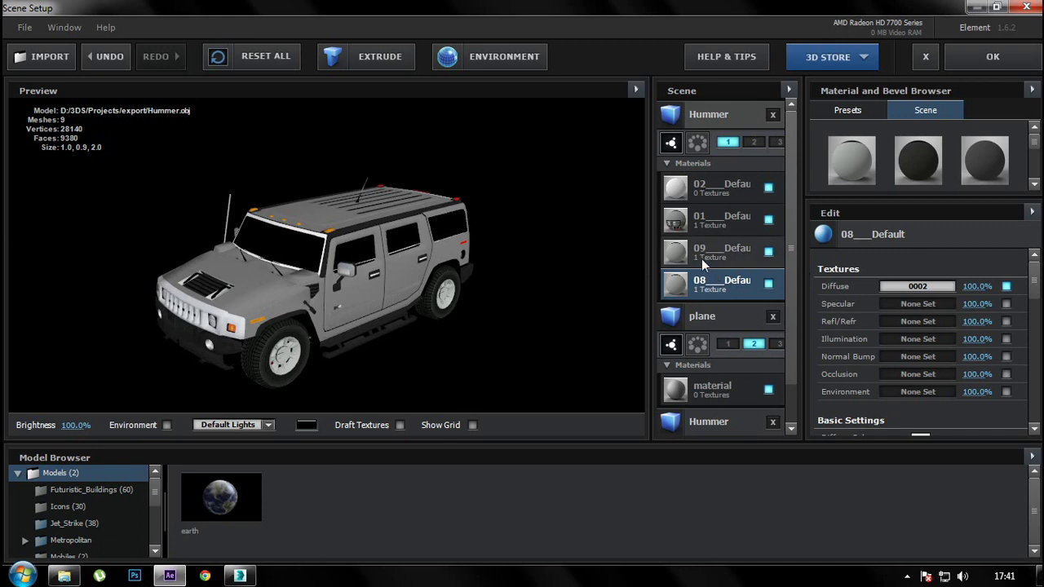
- Set material 02's diffuse colour to dark gray 5A5A5A
click(771, 188)
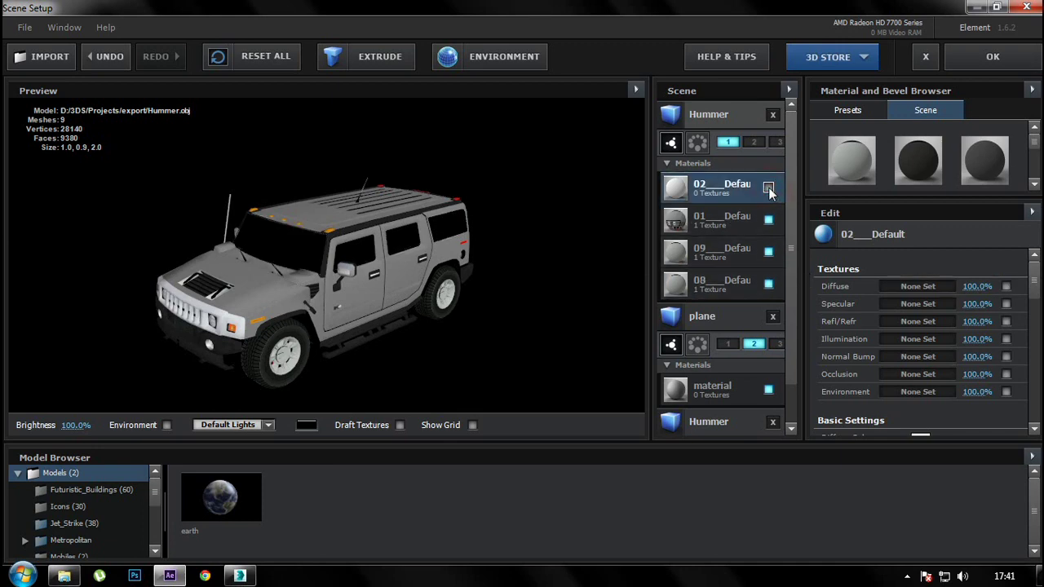
scroll(957, 348, down, 3)
scroll(919, 333, down, 2)
click(919, 330)
mouse_move(790, 410)
mouse_down()
mouse_move(751, 399)
mouse_move(745, 382)
mouse_up()
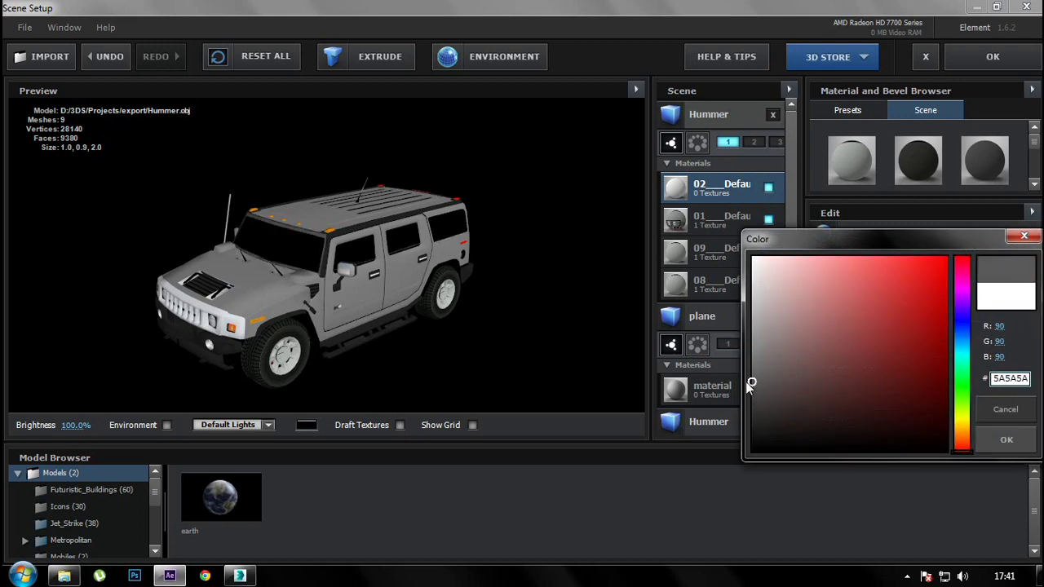
click(1006, 440)
- Toggle materials 08, 09 and 01 off and on to check which Hummer parts each covers
mouse_move(380, 251)
mouse_down()
mouse_move(532, 316)
mouse_move(560, 282)
mouse_up()
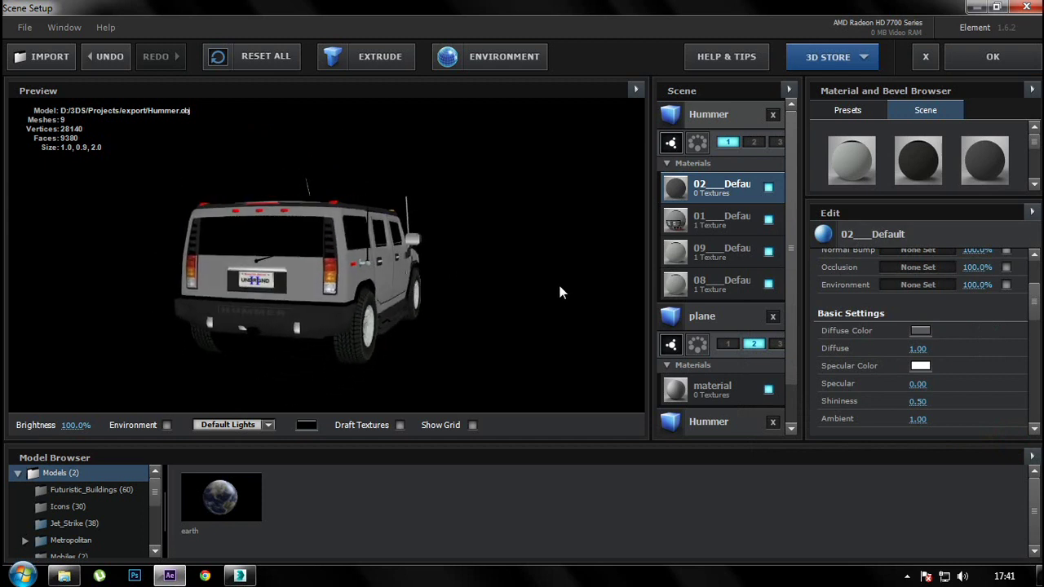
click(768, 284)
click(768, 284)
click(768, 252)
click(769, 252)
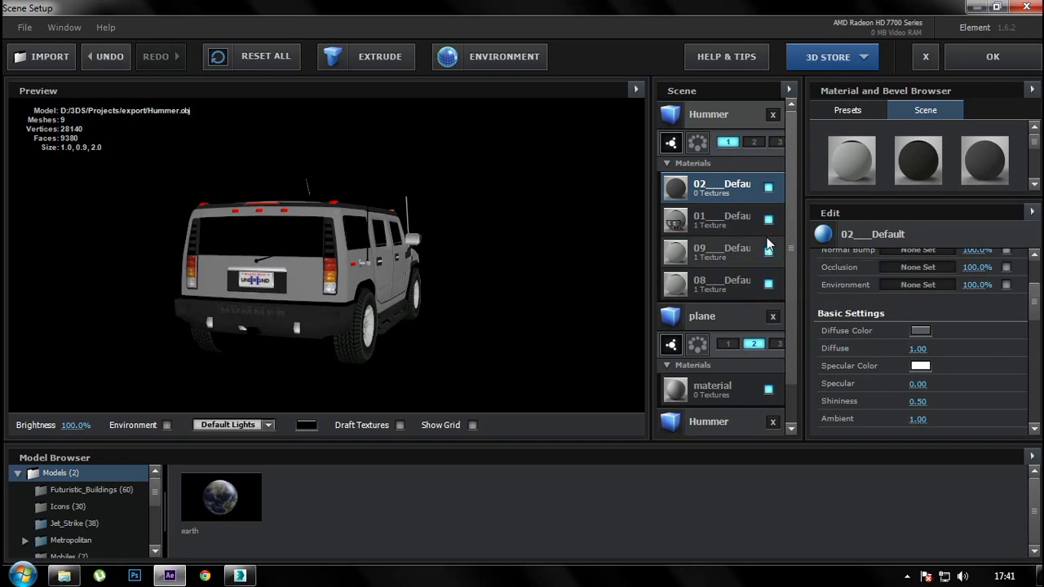
click(768, 220)
click(768, 220)
click(767, 189)
drag(381, 278, 115, 270)
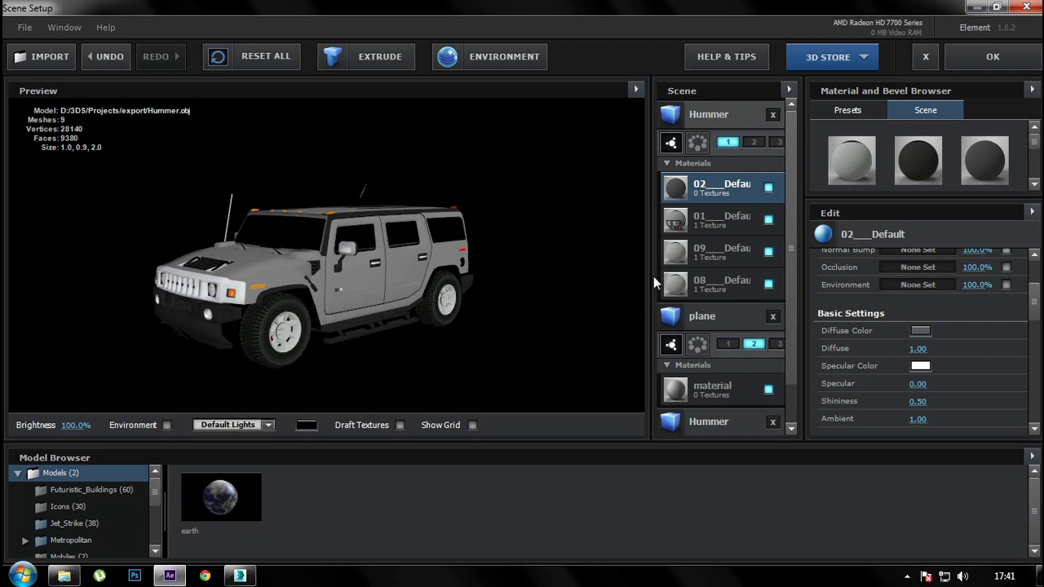
click(768, 220)
- Select material 01 and try adjusting its refraction intensity
click(768, 221)
click(734, 229)
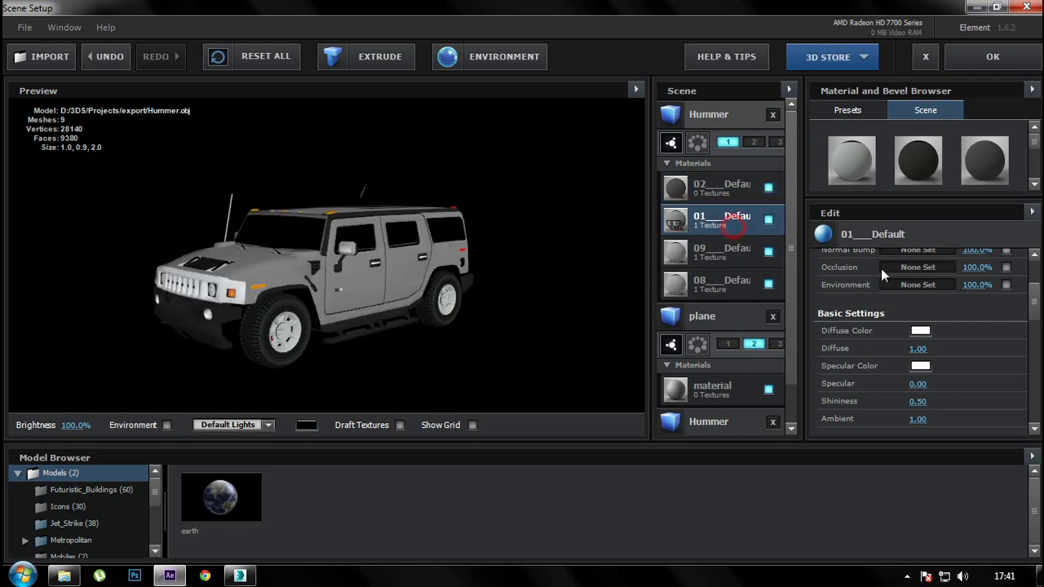
scroll(963, 372, down, 1)
scroll(963, 372, down, 2)
scroll(964, 372, down, 1)
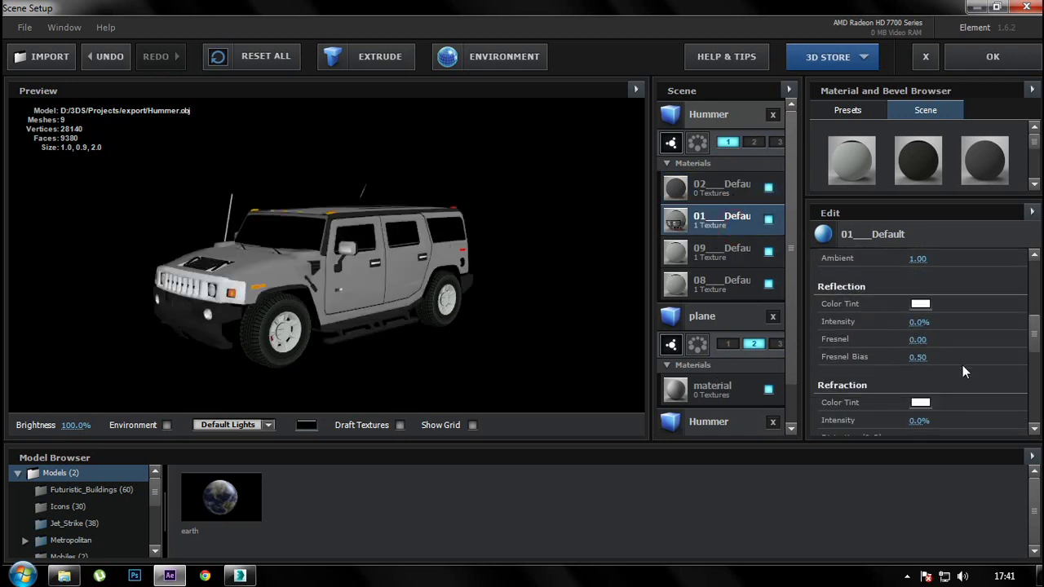
scroll(961, 371, down, 1)
scroll(946, 370, down, 1)
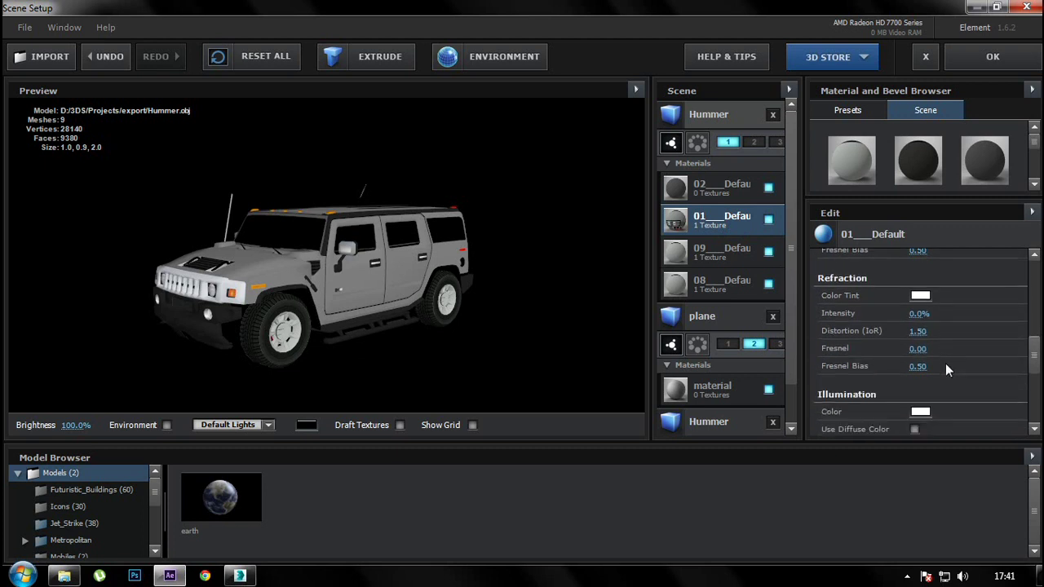
scroll(889, 332, up, 1)
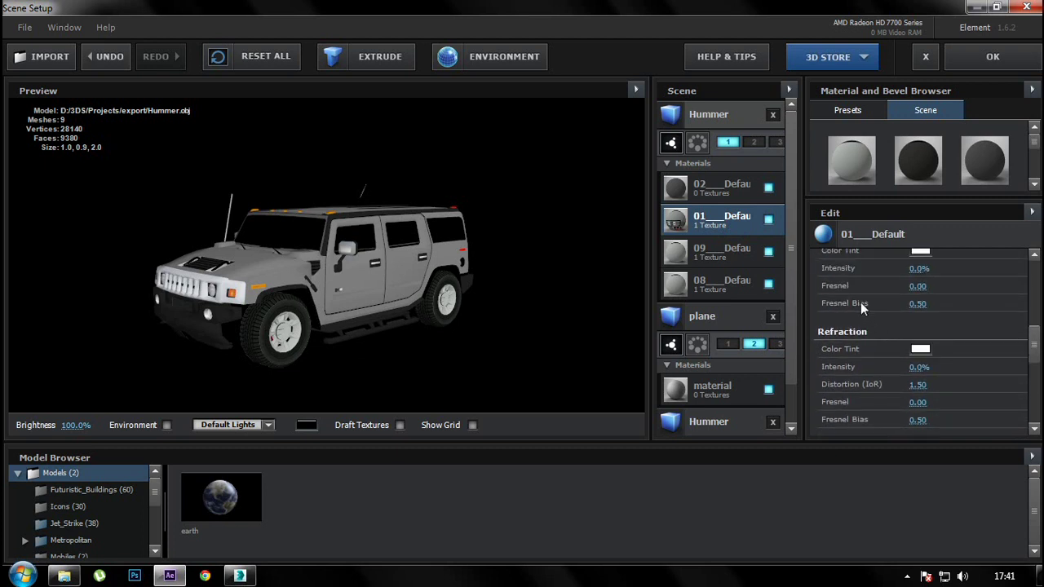
scroll(887, 352, down, 1)
scroll(907, 401, down, 1)
scroll(907, 401, down, 1)
scroll(907, 401, down, 1)
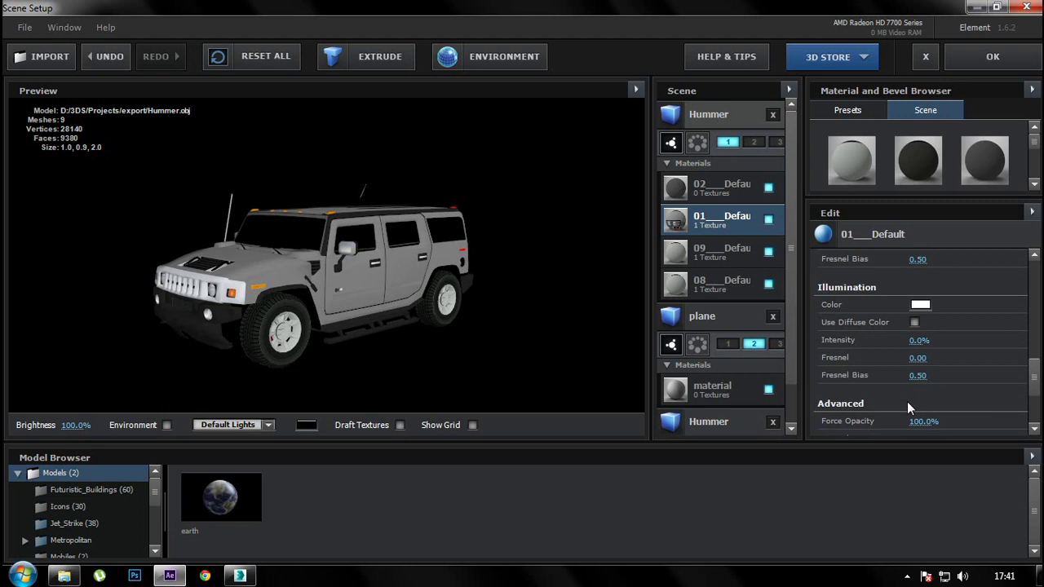
scroll(907, 401, down, 1)
scroll(907, 401, down, 1)
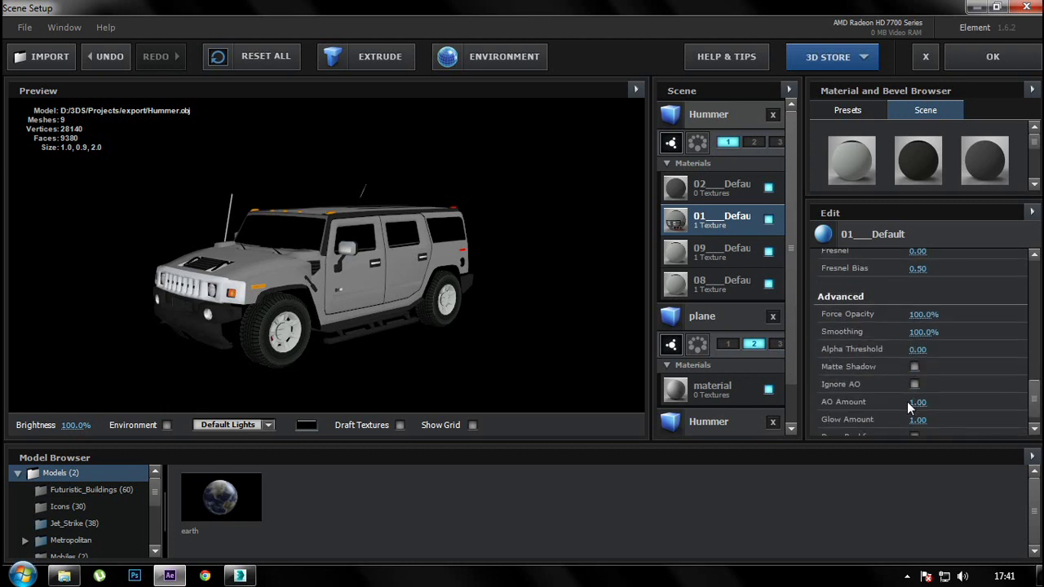
scroll(950, 398, up, 3)
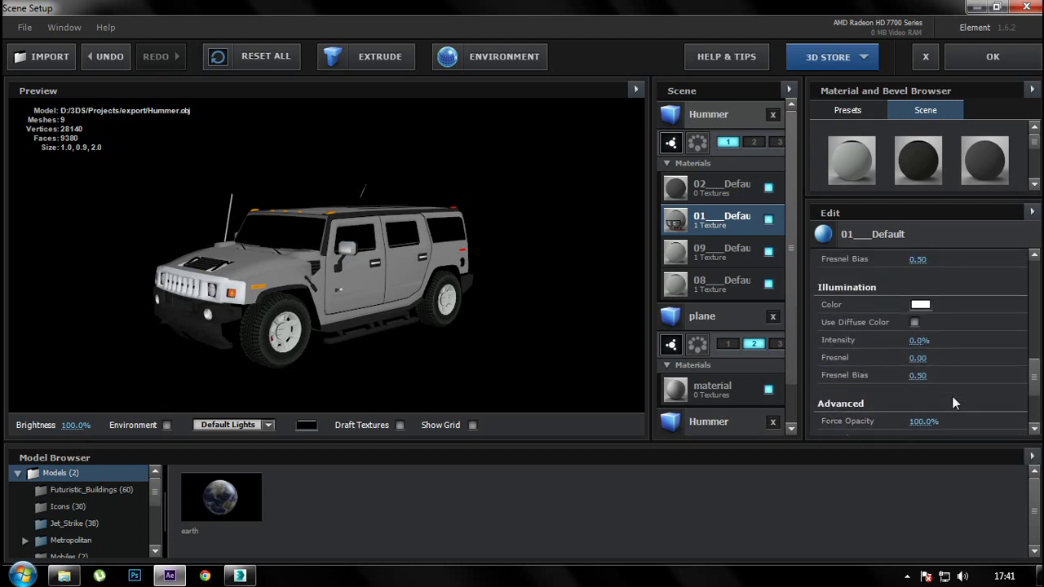
scroll(948, 381, up, 3)
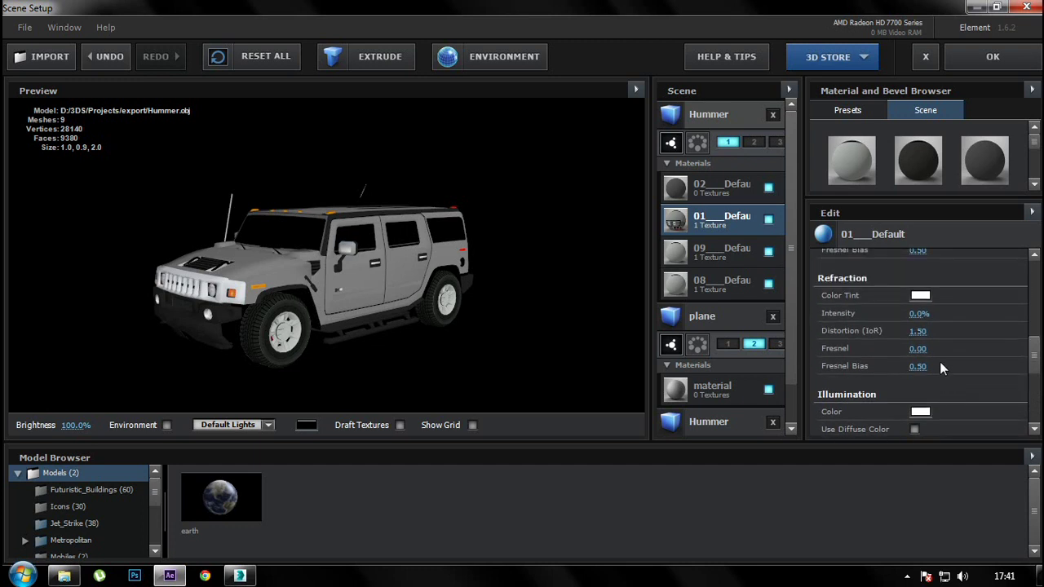
mouse_move(920, 313)
mouse_down()
mouse_move(950, 312)
mouse_move(909, 316)
mouse_up()
- Set the preview lighting to Cinema, delete the extra Hummer model, and apply the scene
drag(263, 301, 287, 343)
click(166, 425)
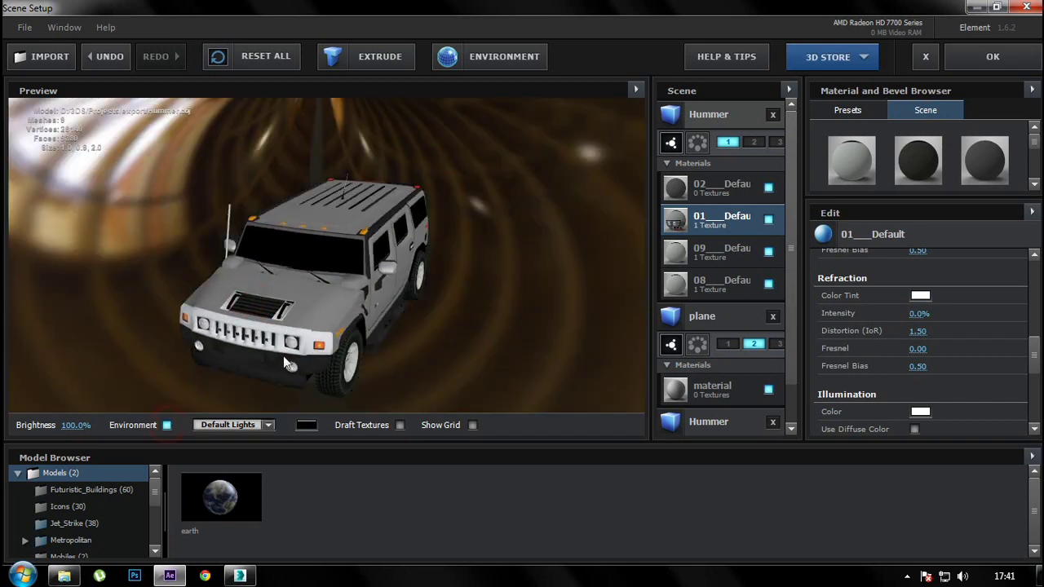
drag(321, 339, 212, 399)
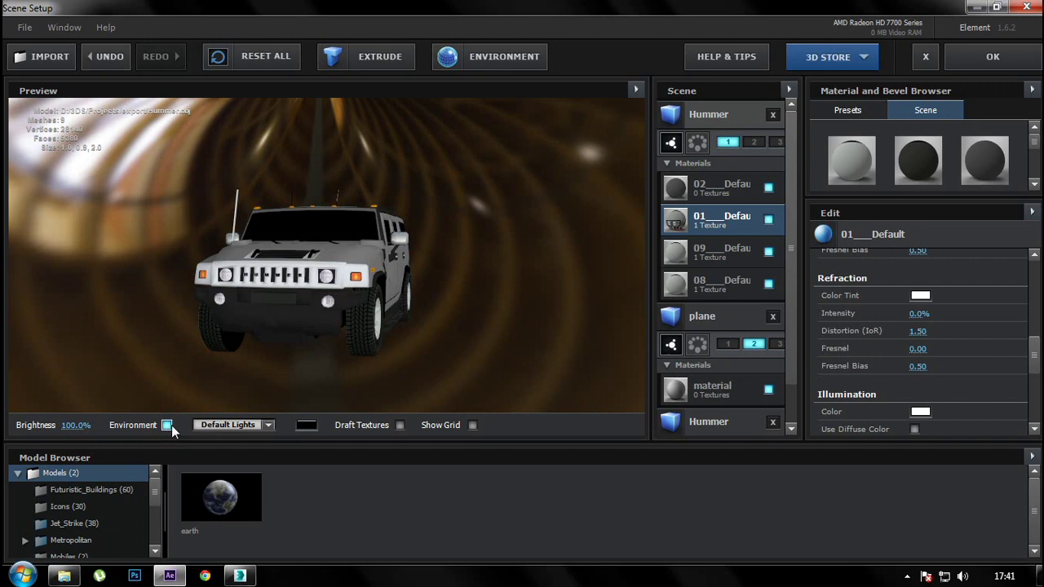
click(167, 425)
click(232, 425)
click(234, 256)
mouse_move(352, 282)
mouse_down()
mouse_move(104, 304)
mouse_move(290, 312)
mouse_up()
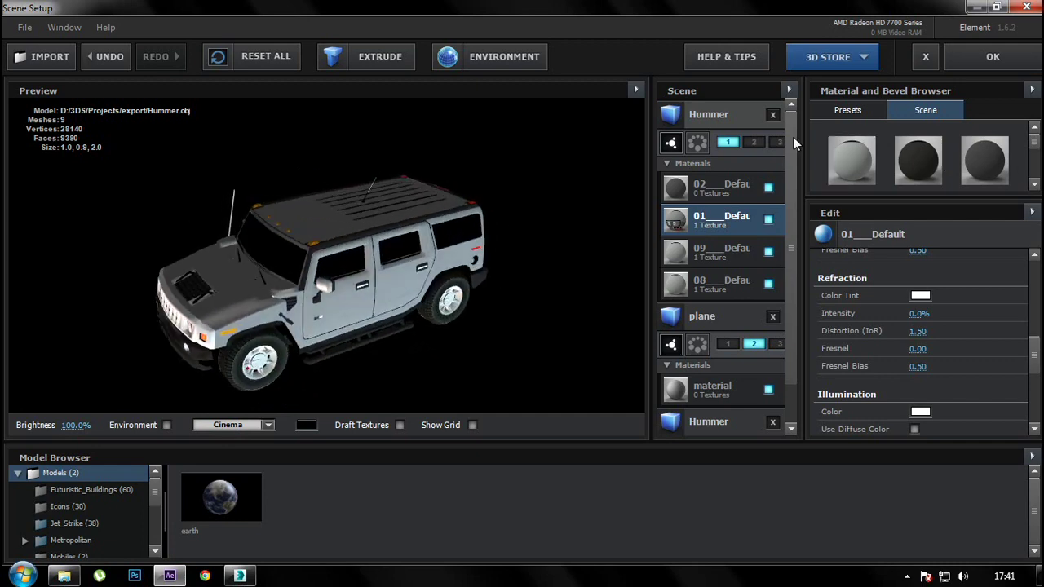
click(770, 117)
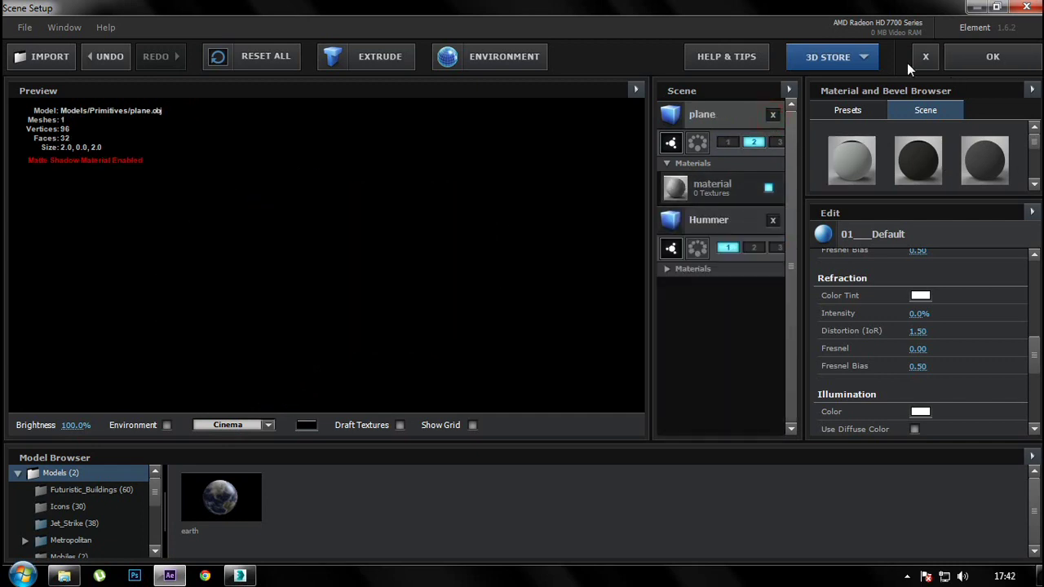
click(991, 57)
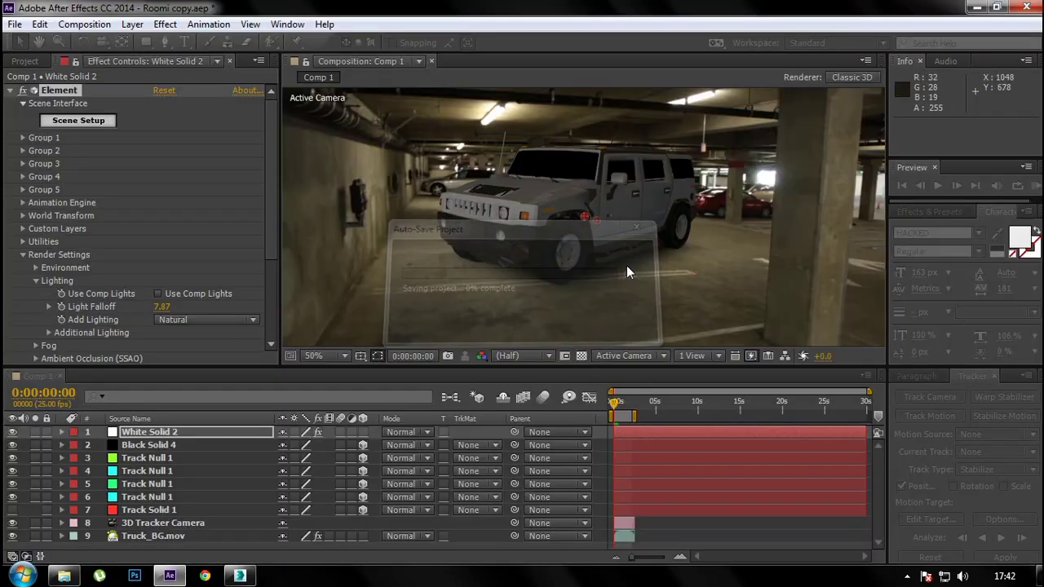
- Solo Black Solid 4 and hide the Hummer and shadow layers to compare against the footage
drag(614, 403, 607, 413)
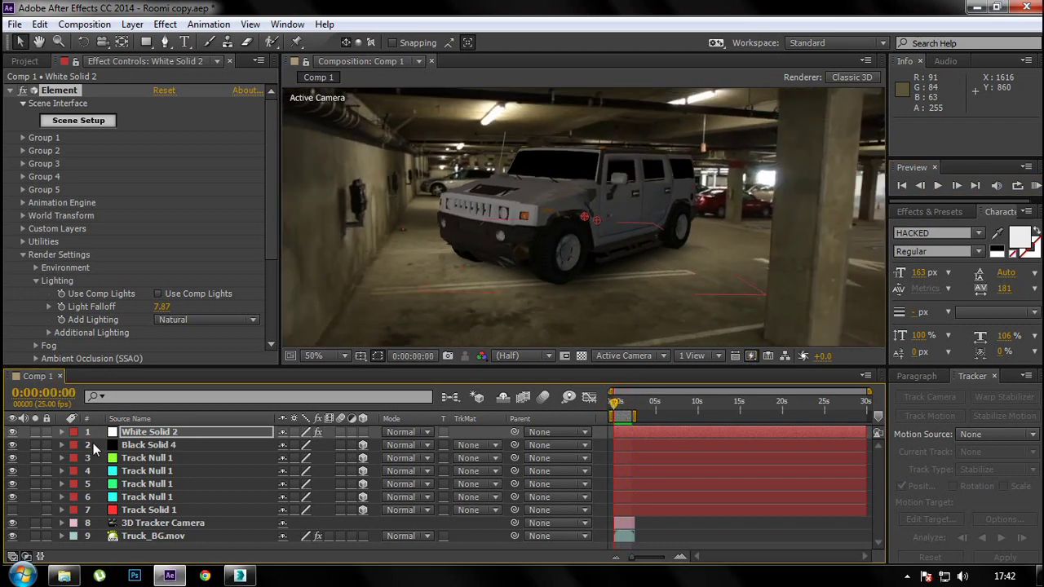
click(34, 444)
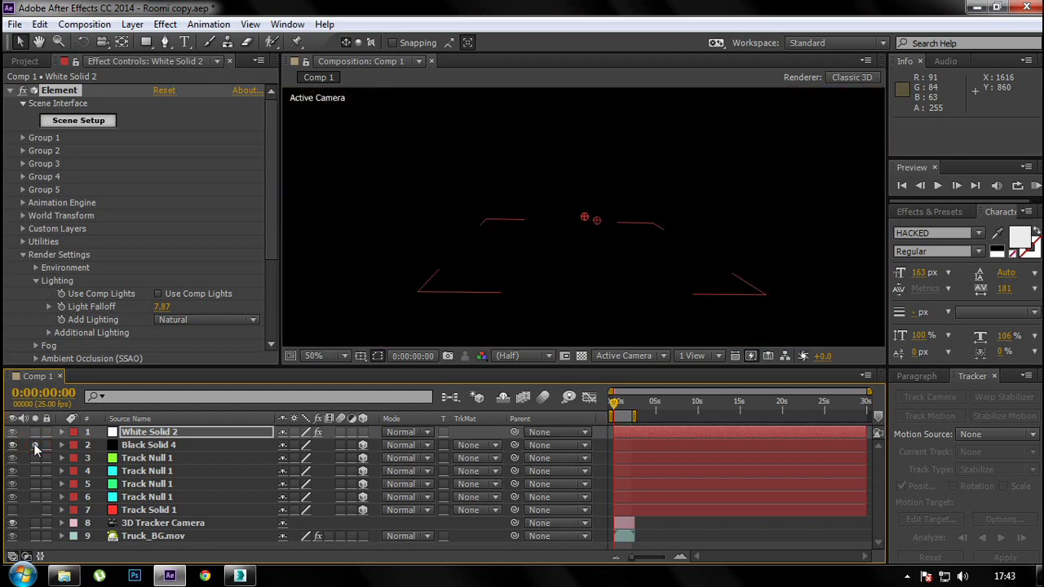
click(34, 444)
click(12, 445)
click(12, 445)
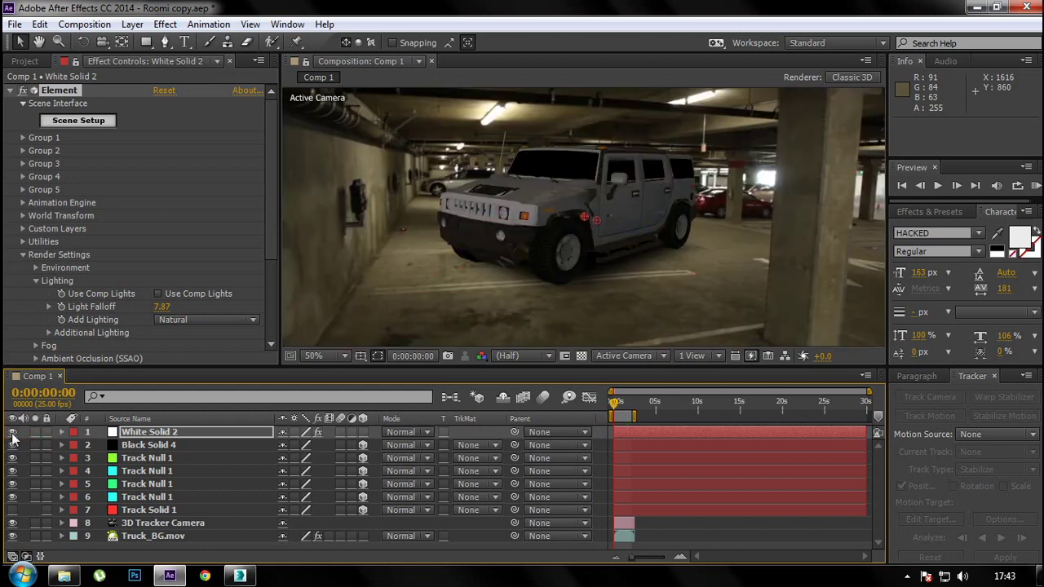
click(12, 432)
click(12, 445)
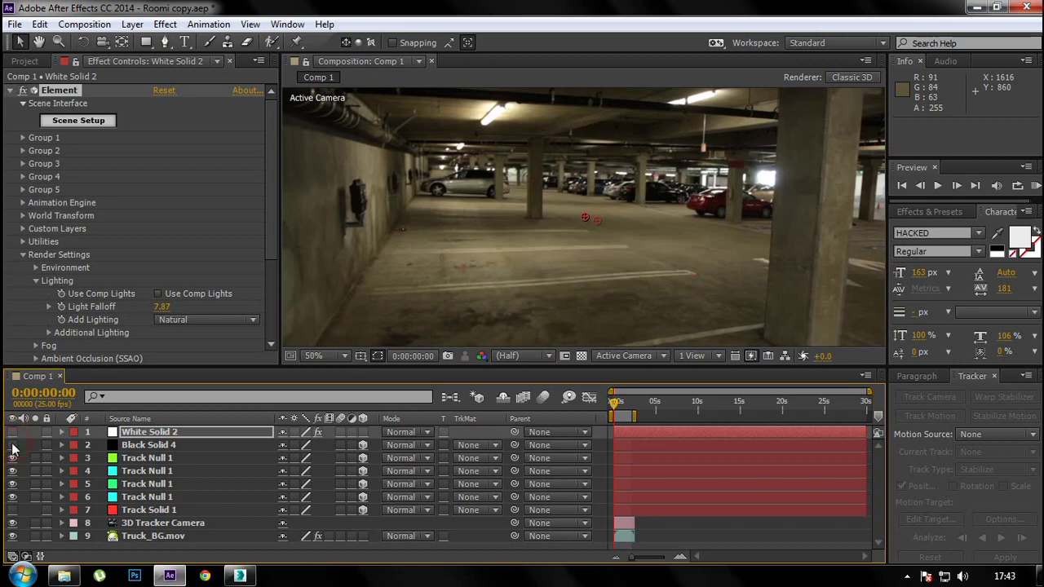
click(613, 408)
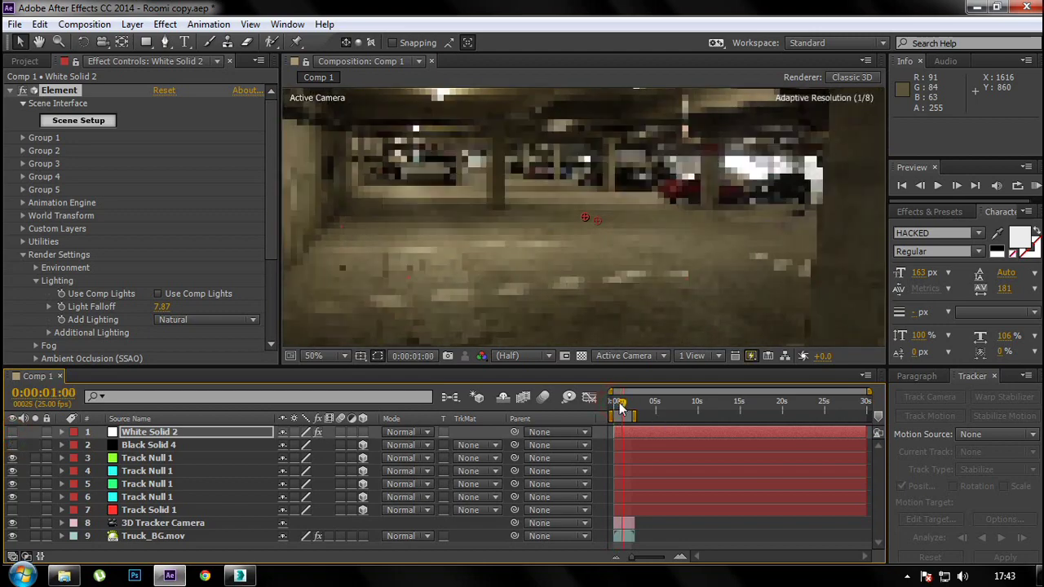
click(12, 432)
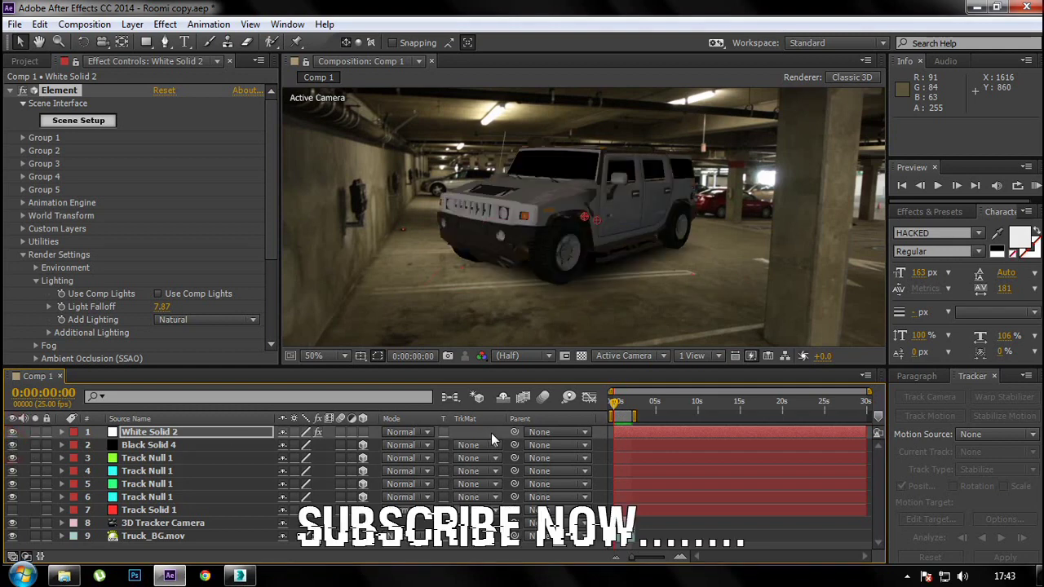